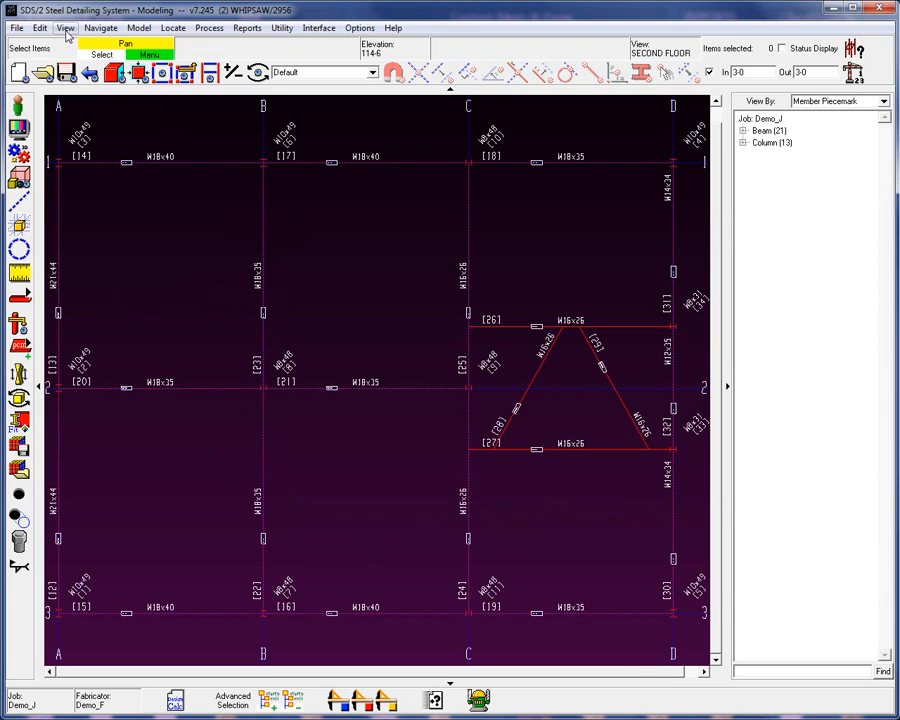
# - Switch the second floor model to an isometric view and zoom out to fit the whole frame
pyautogui.click(66, 30)
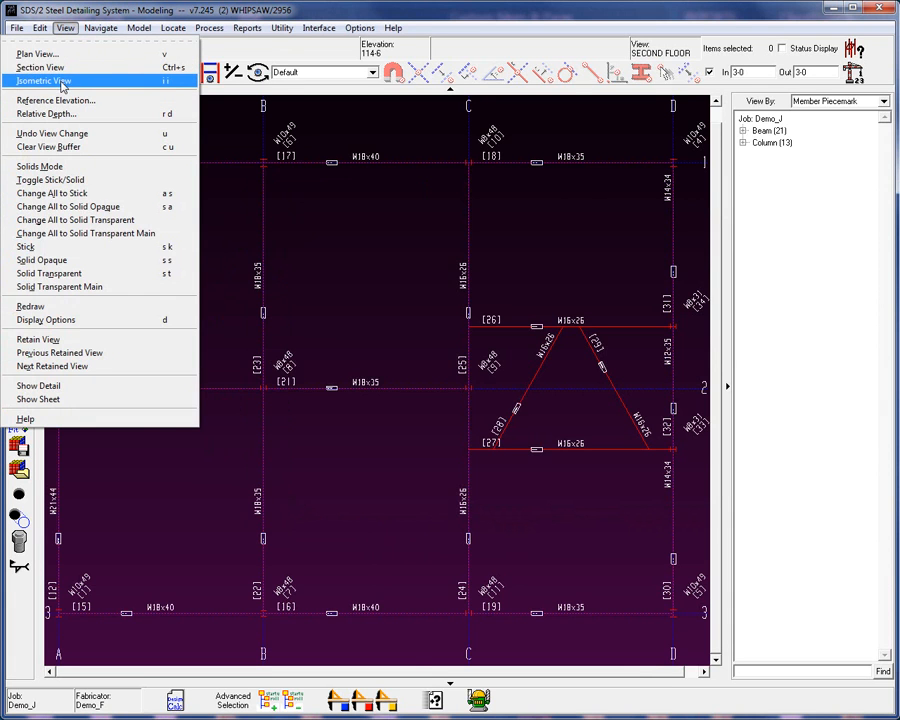
pyautogui.click(62, 83)
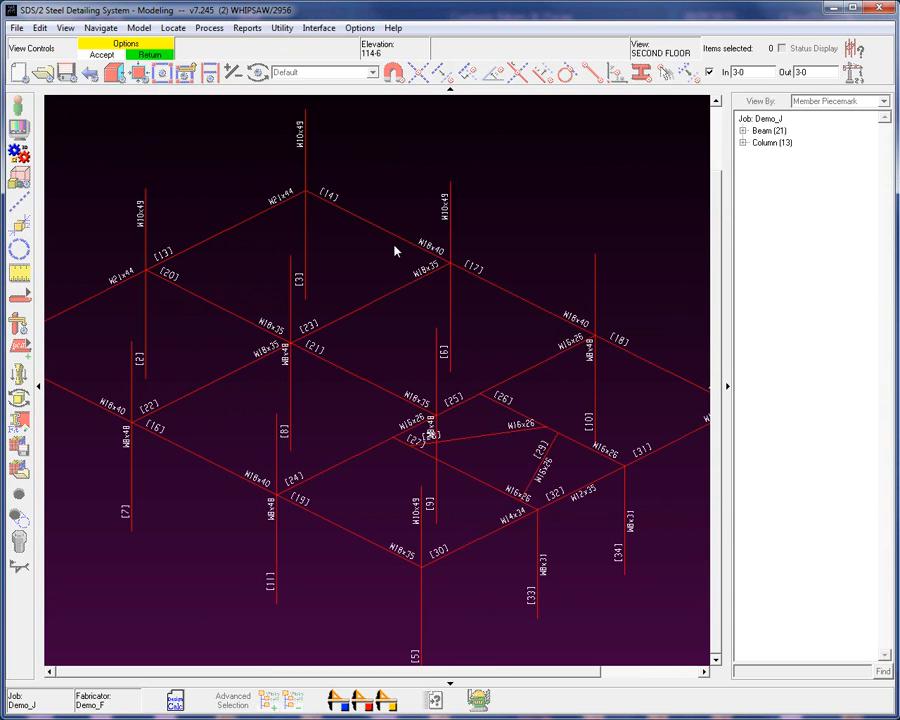
pyautogui.click(227, 181)
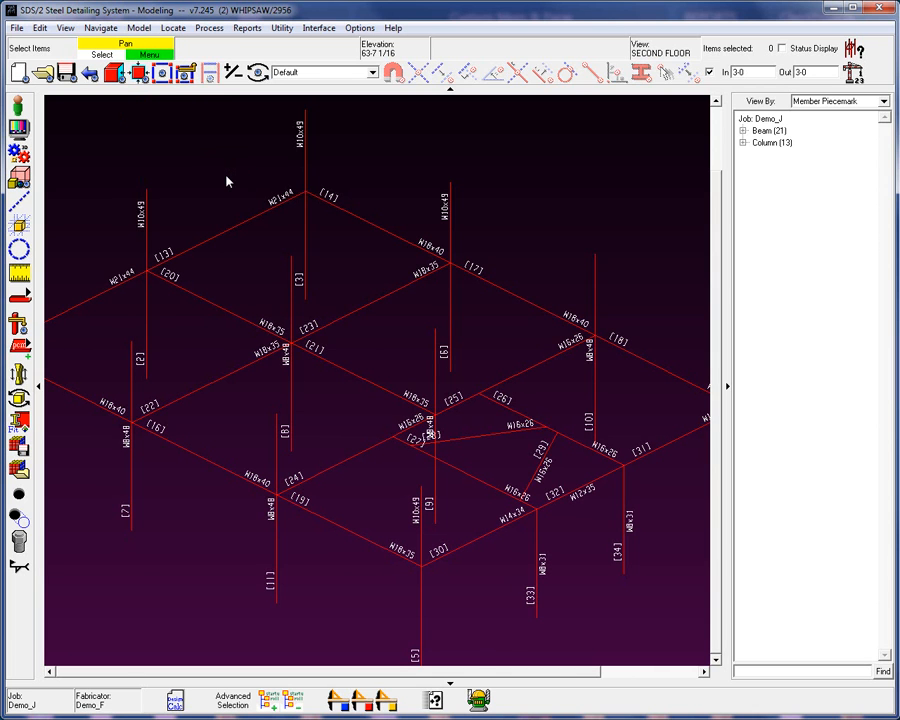
pyautogui.rightClick(227, 181)
pyautogui.click(258, 303)
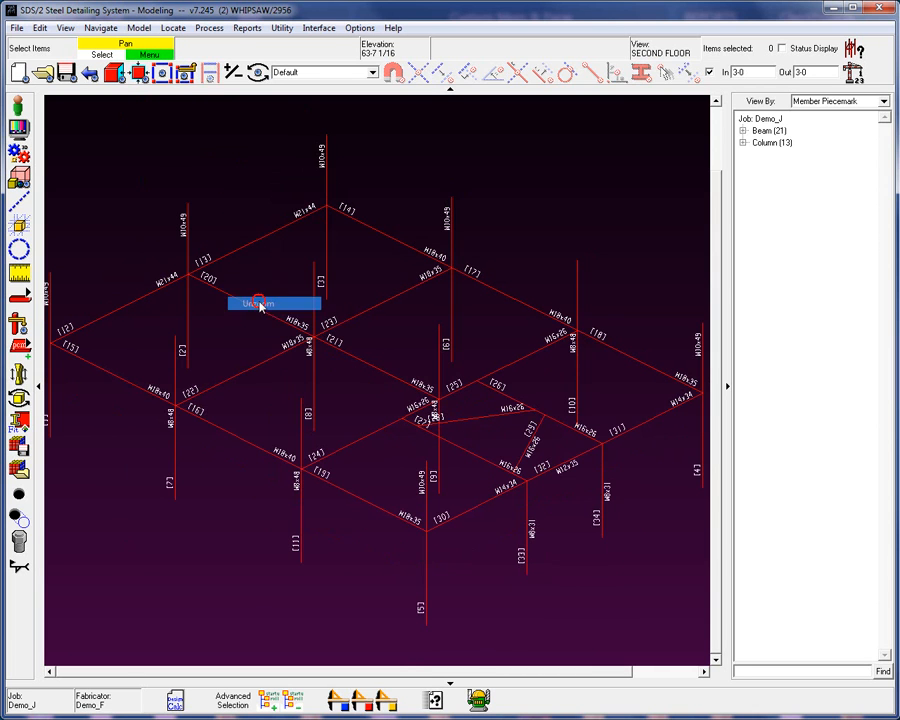
# - Save the current isometric view as a primary erection view named ISO
pyautogui.click(17, 27)
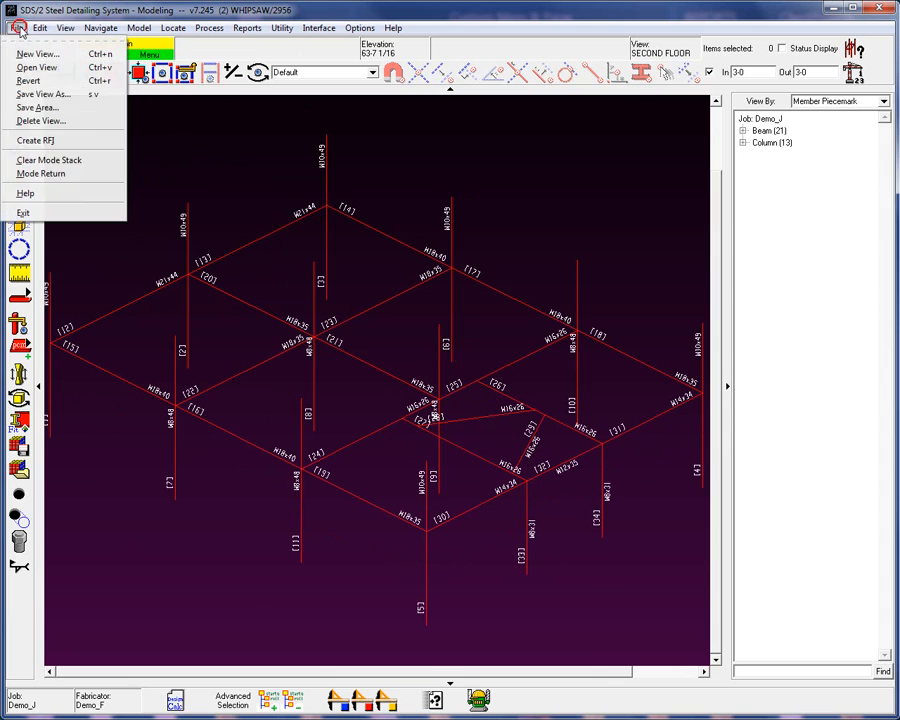
pyautogui.click(14, 97)
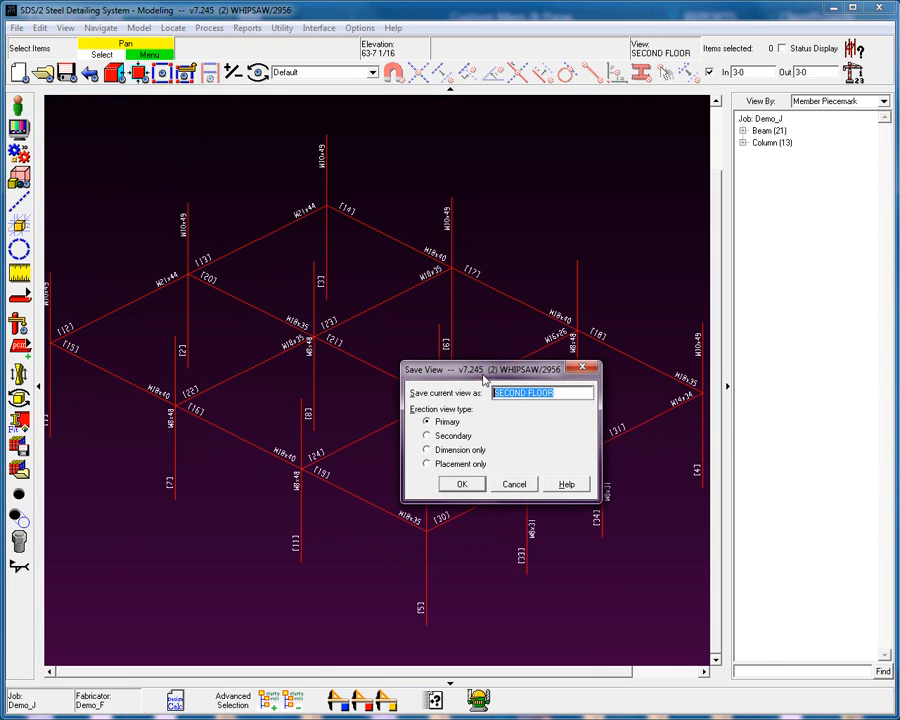
pyautogui.write('ISO')
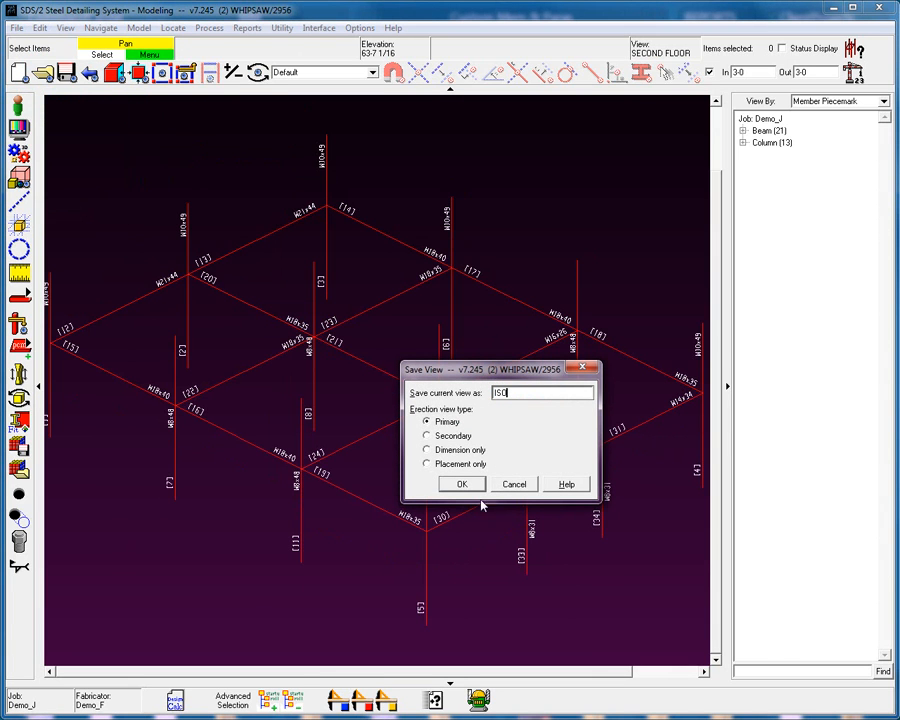
pyautogui.click(462, 484)
# - Open the ROOF erection view and turn off its depth limit so members at all elevations are shown
pyautogui.rightClick(234, 173)
pyautogui.click(255, 177)
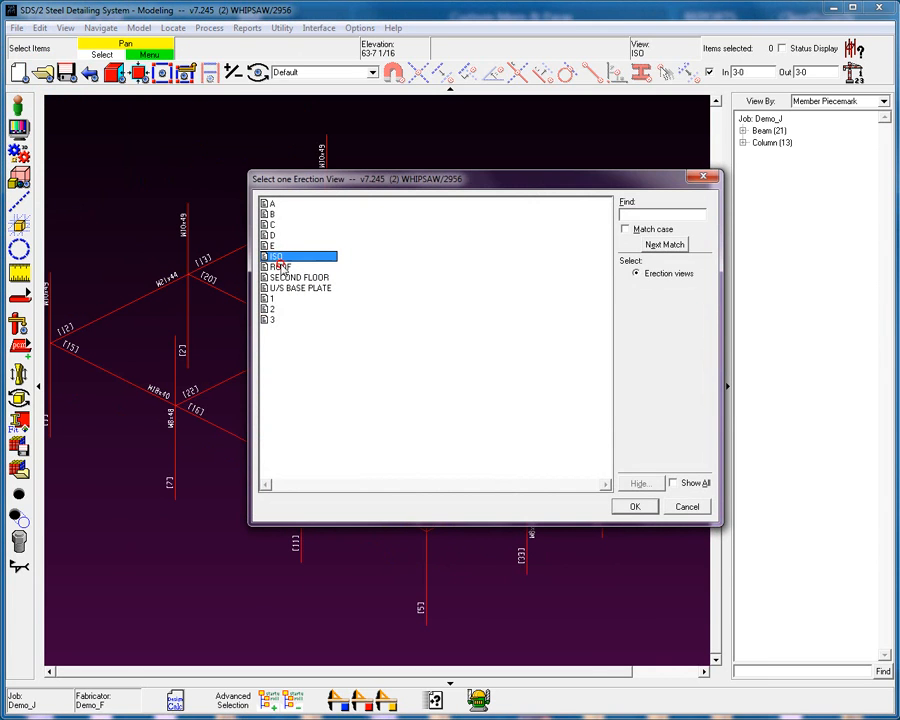
pyautogui.doubleClick(281, 266)
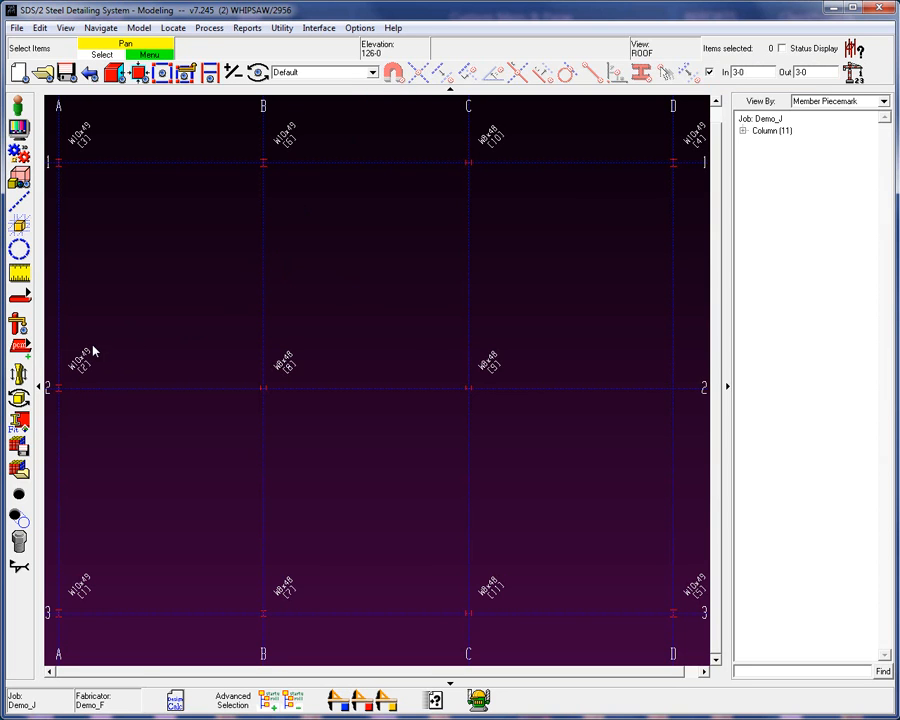
pyautogui.click(709, 72)
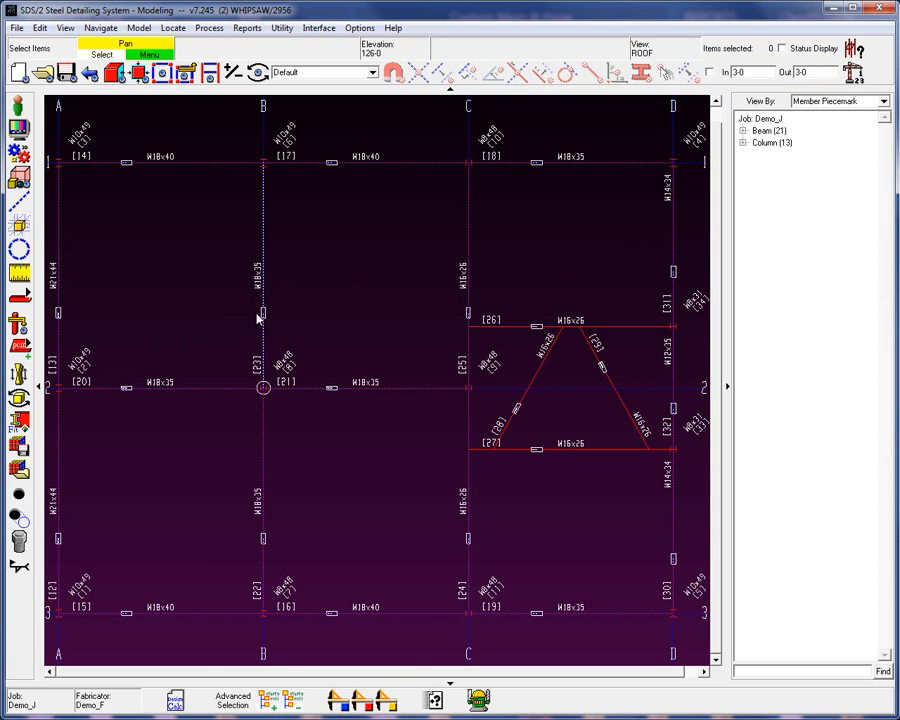
pyautogui.moveTo(203, 307); pyautogui.dragTo(360, 308, button='middle')
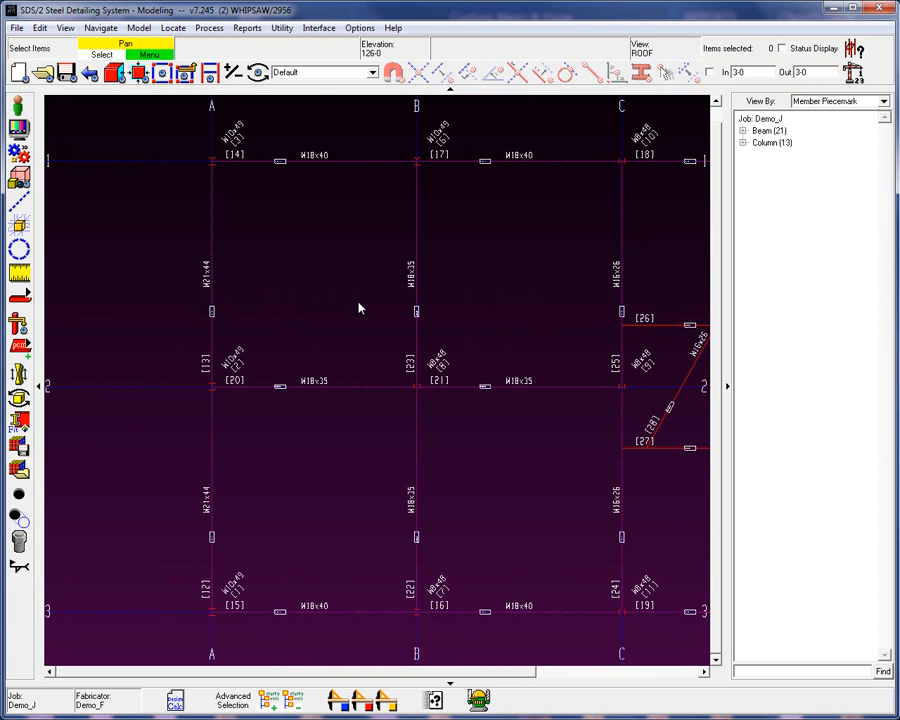
pyautogui.press('a')
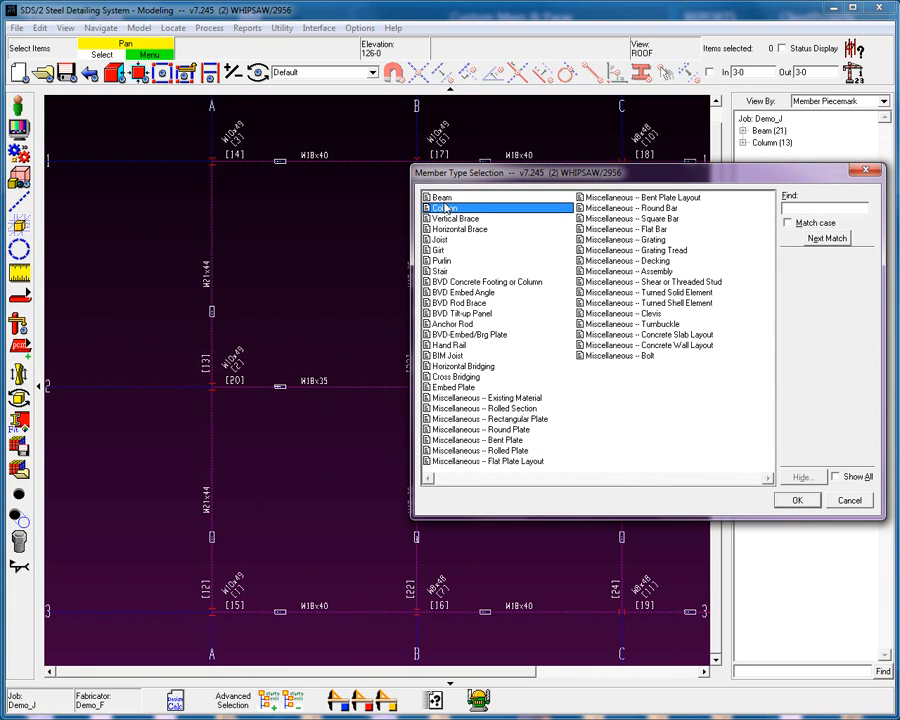
pyautogui.click(443, 202)
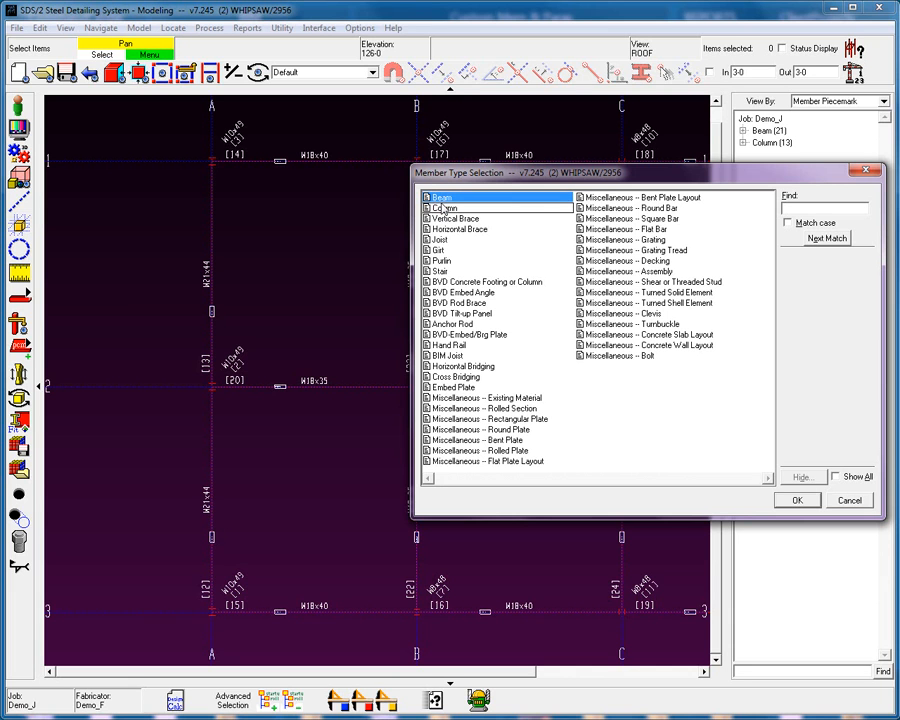
pyautogui.press('Return')
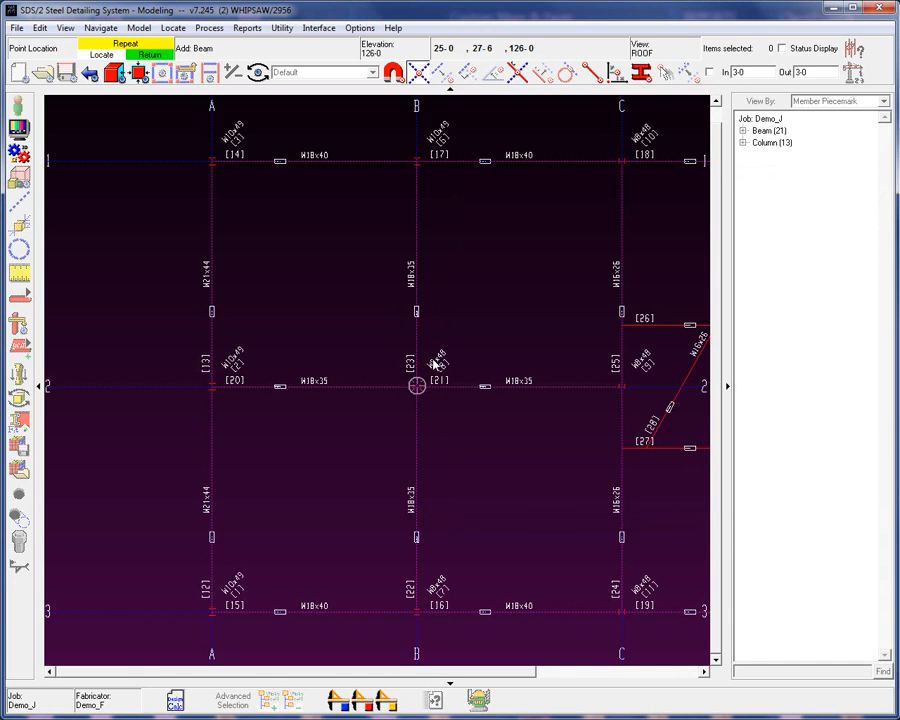
pyautogui.click(250, 192)
pyautogui.click(450, 398)
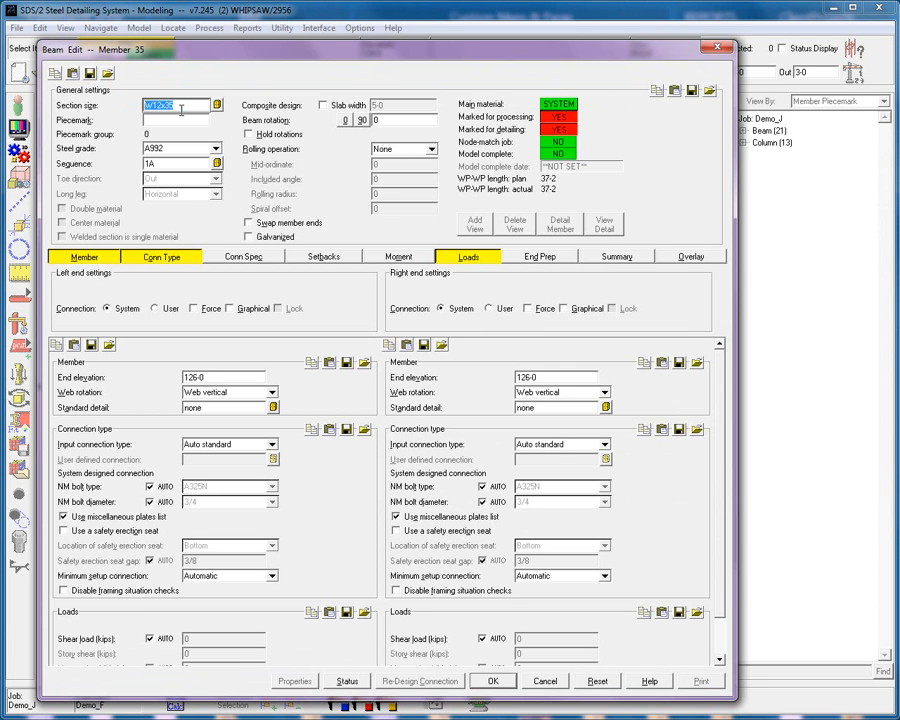
pyautogui.click(546, 681)
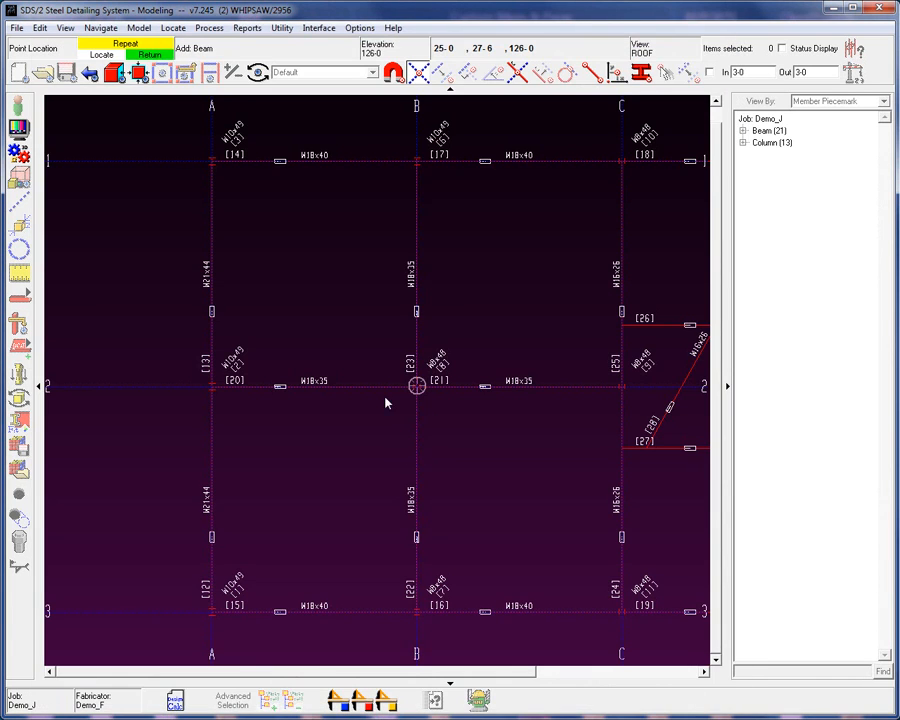
pyautogui.rightClick(343, 367)
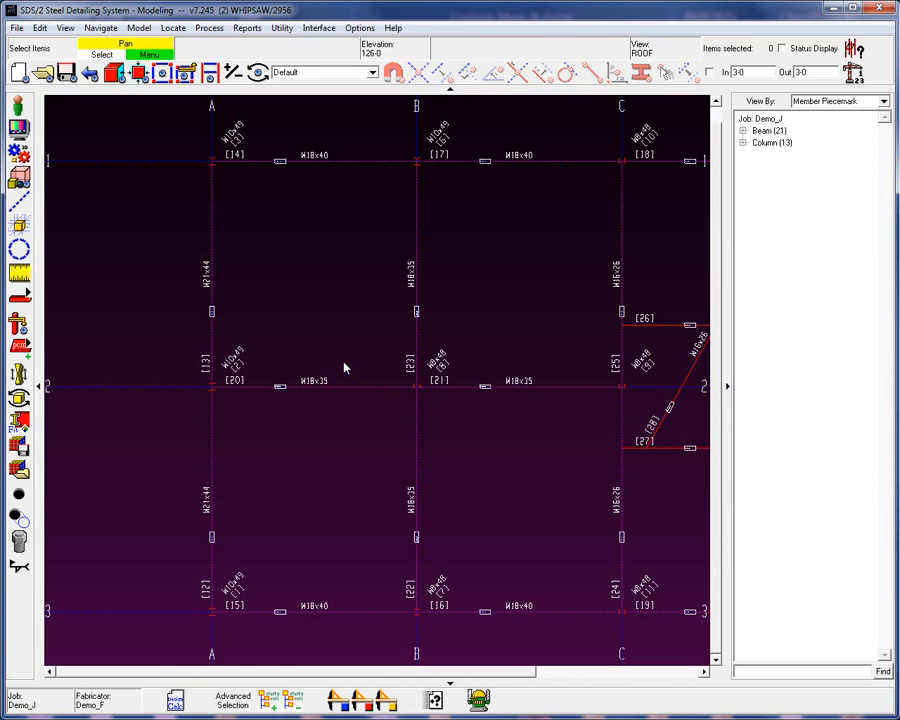
# - Check the end elevations of the existing floor beam on grid line A between grid lines 1 and 2
pyautogui.doubleClick(211, 337)
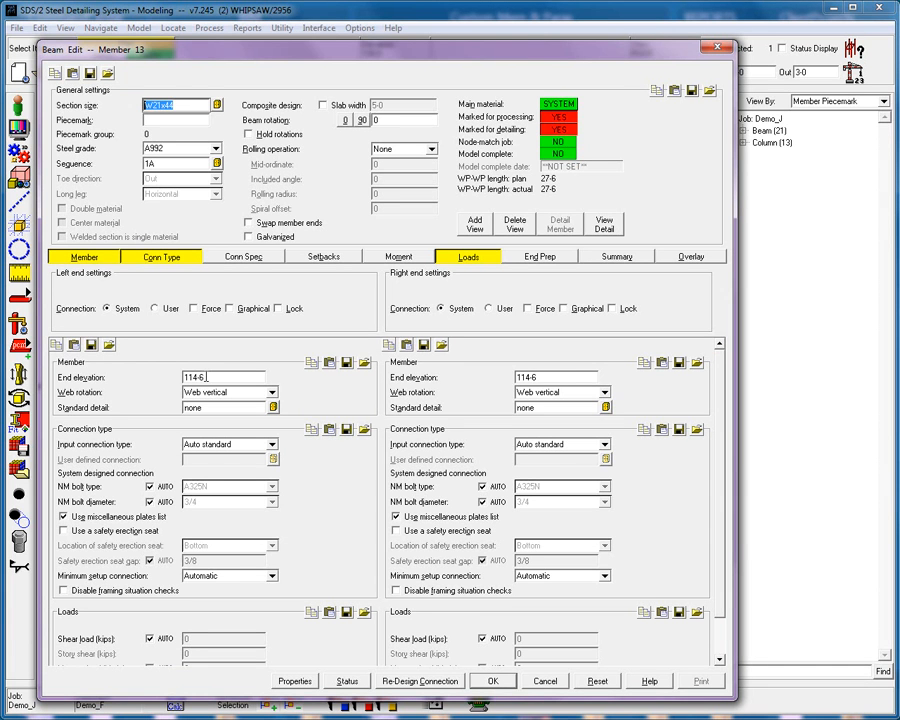
pyautogui.click(493, 680)
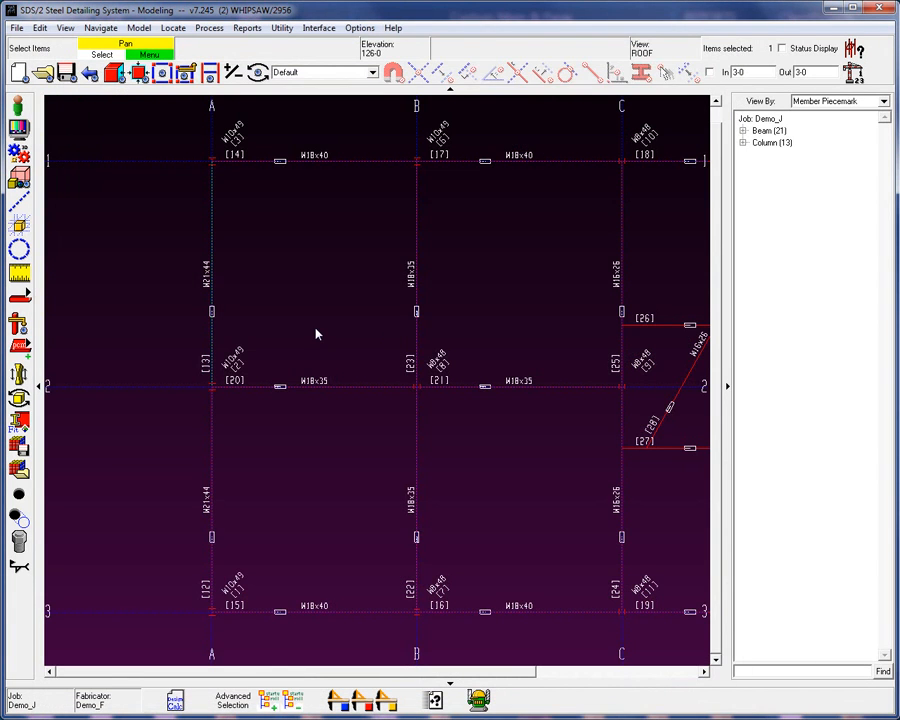
pyautogui.click(316, 334)
# - Add a W21x44 roof beam at elevation 126-0 along grid line A between grid lines 1 and 2
pyautogui.press('a')
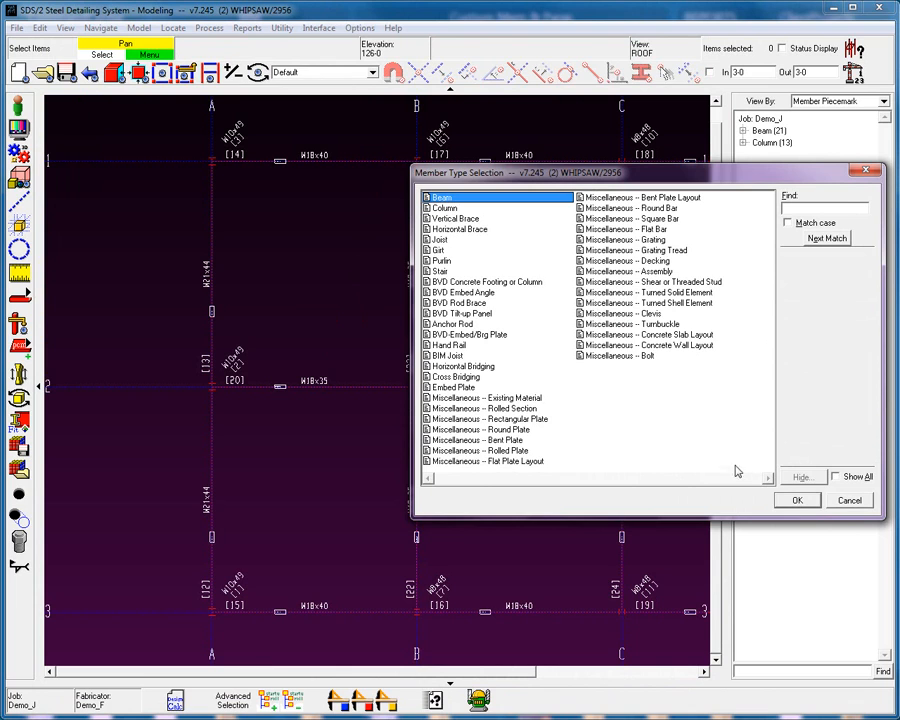
pyautogui.click(797, 501)
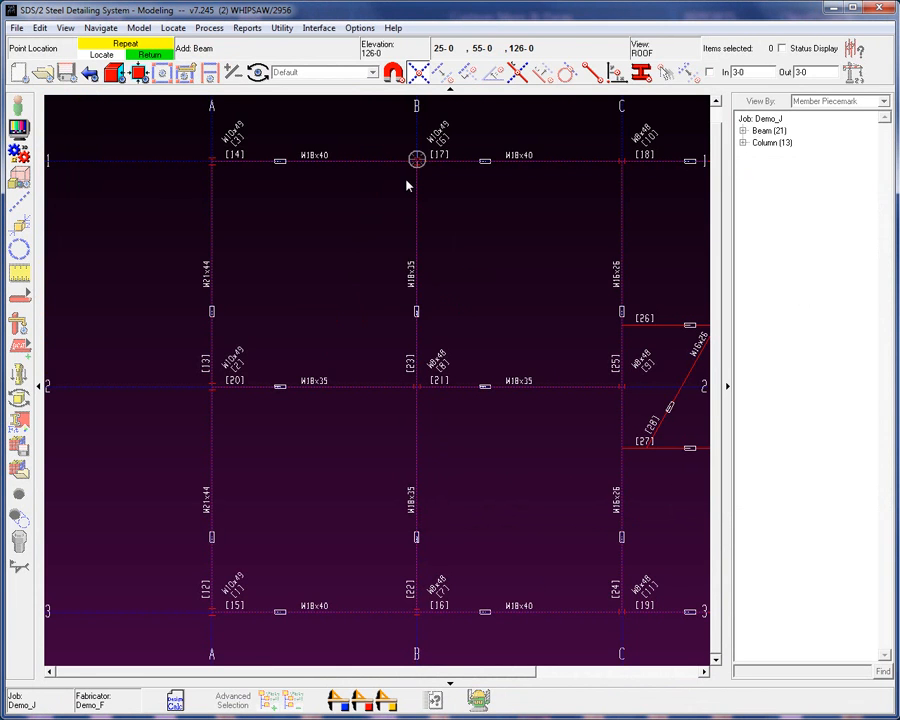
pyautogui.click(205, 397)
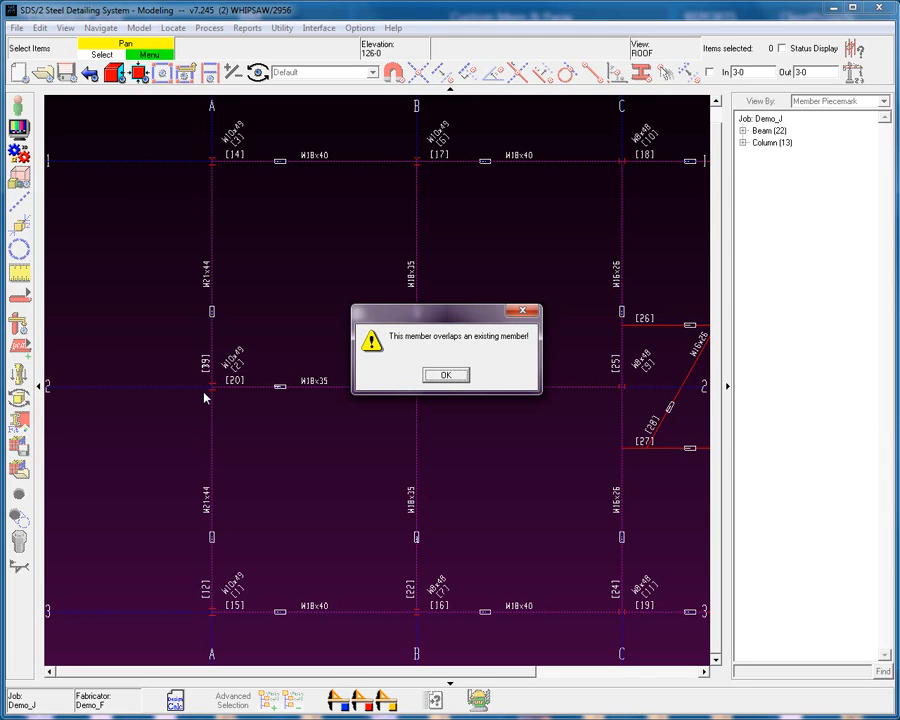
pyautogui.click(444, 376)
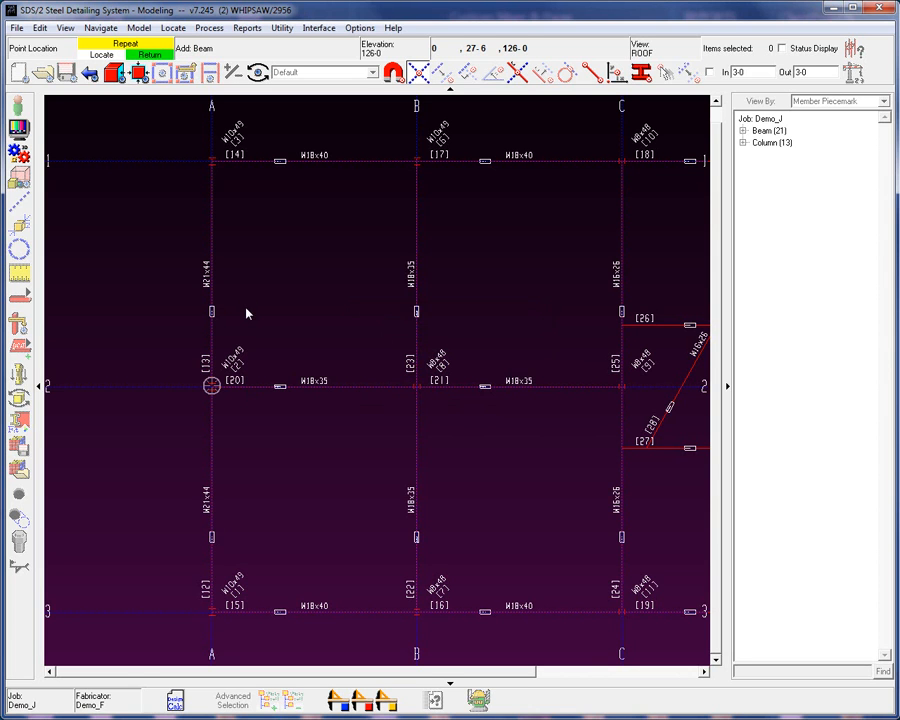
pyautogui.click(229, 205)
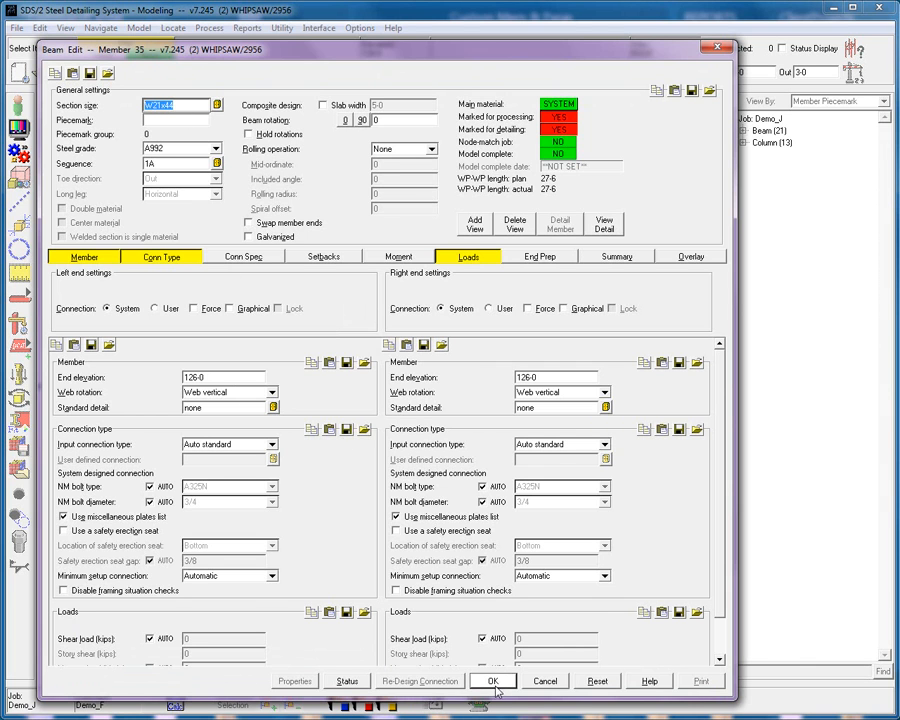
pyautogui.press('Return')
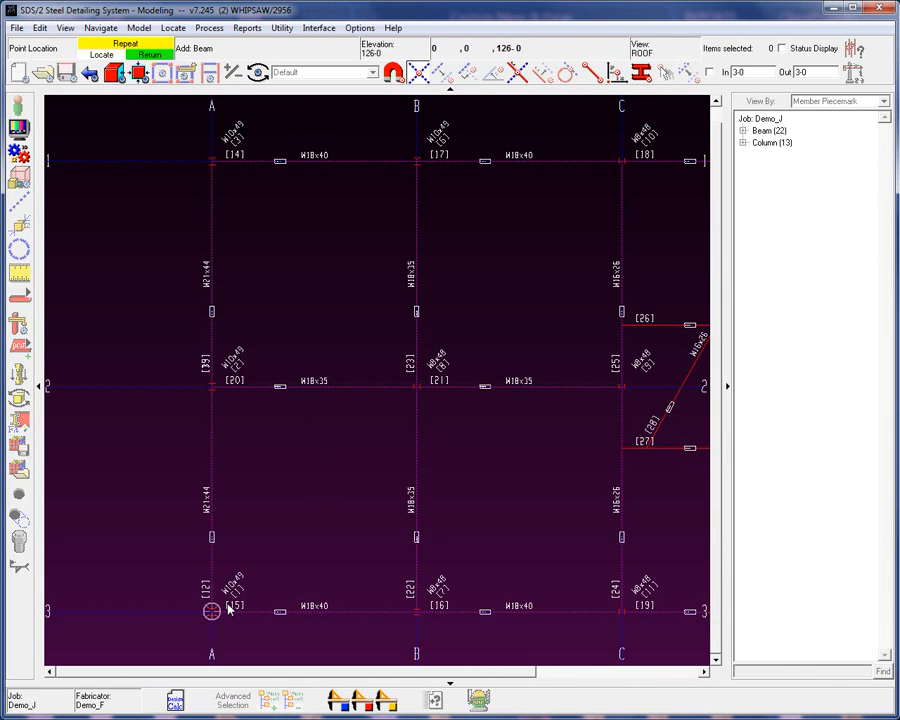
# - Add a second W21x44 roof beam along grid line A between grid lines 2 and 3
pyautogui.click(228, 614)
pyautogui.rightClick(285, 521)
pyautogui.keyDown('shift'); pyautogui.moveTo(306, 526); pyautogui.dragTo(187, 392, button='middle'); pyautogui.keyUp('shift')
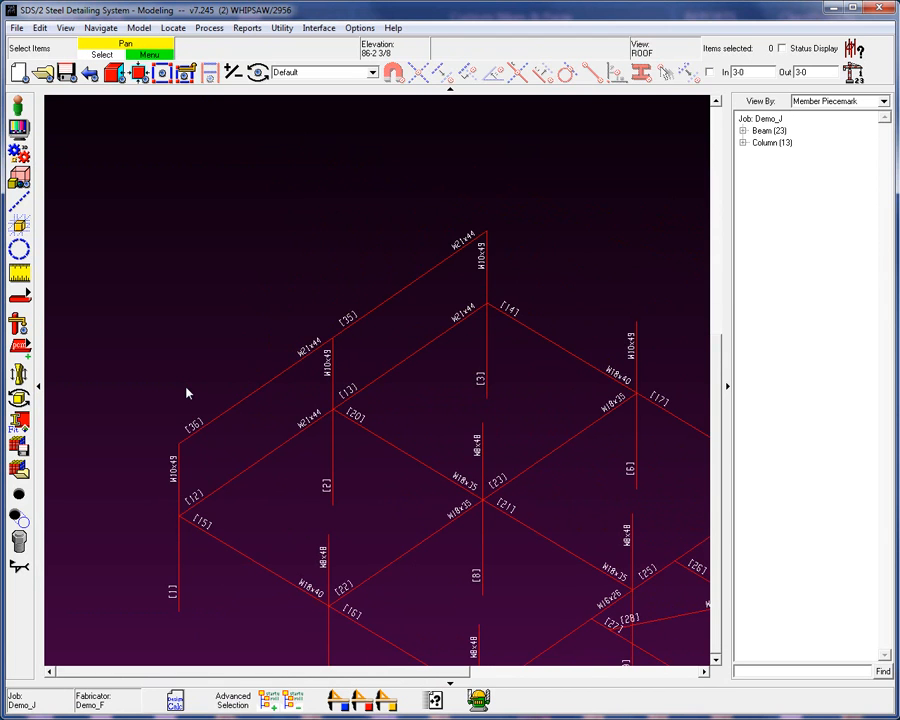
pyautogui.press('i')
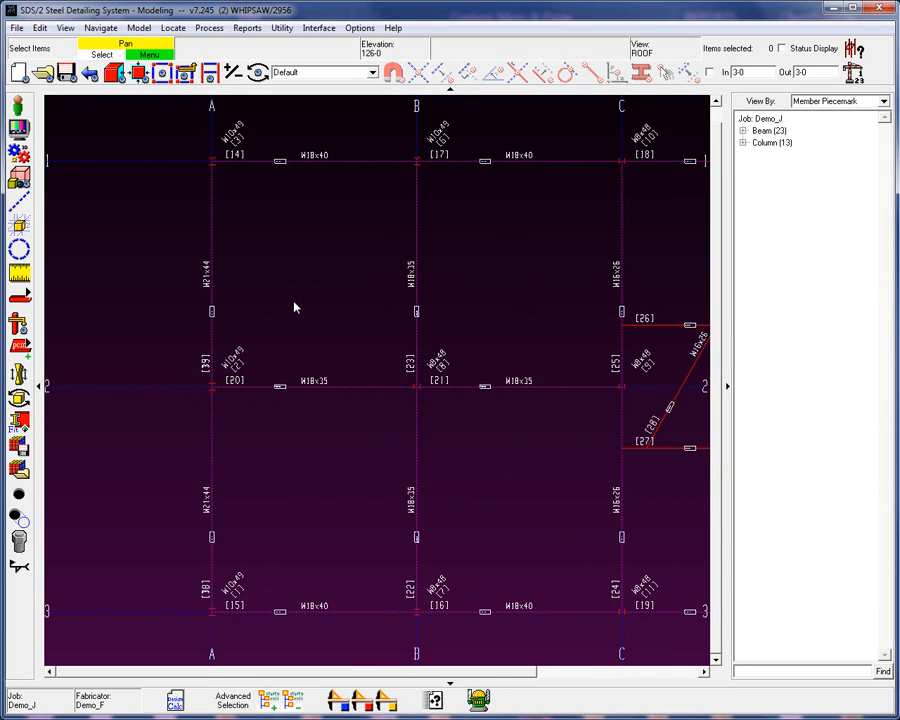
# - Restore the 3-0 in and out depth limit and start a beam at grid intersection A-2, using construction line intersections for its second point
pyautogui.click(710, 72)
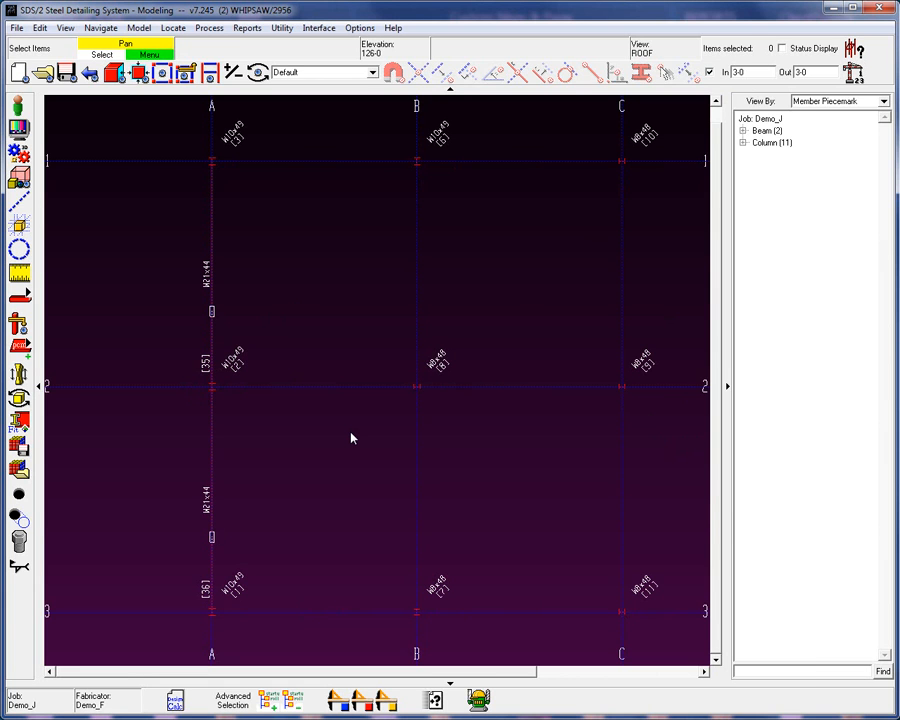
pyautogui.press('a')
pyautogui.click(802, 501)
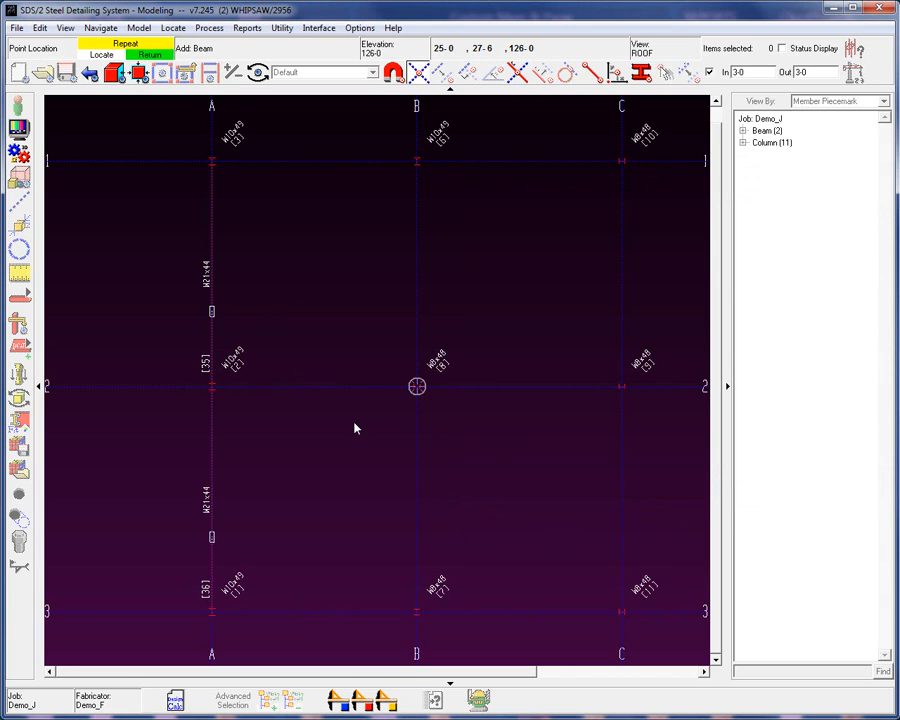
pyautogui.click(233, 425)
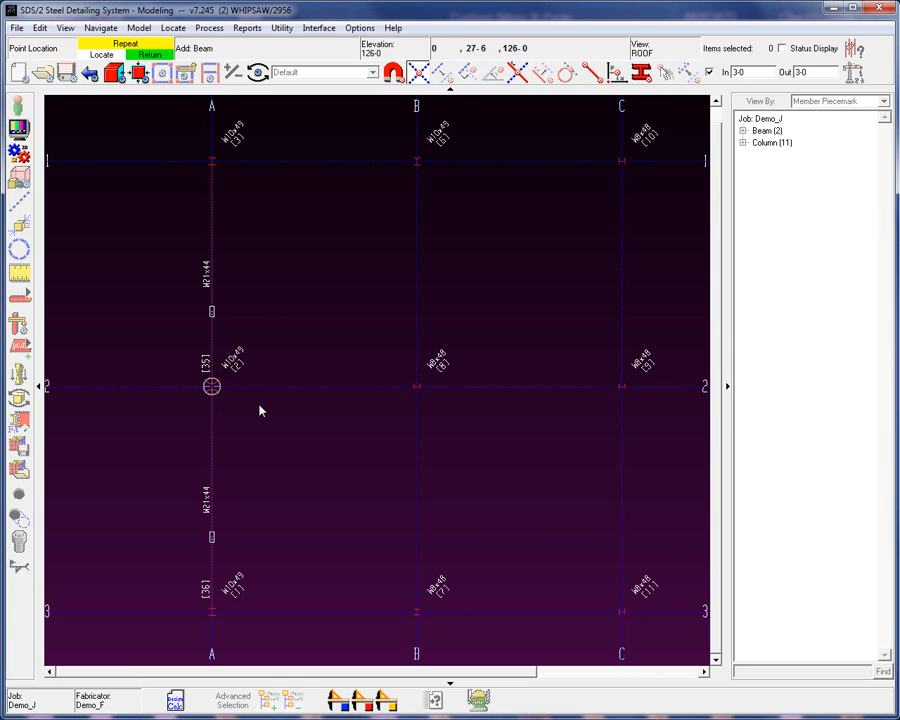
pyautogui.click(235, 399)
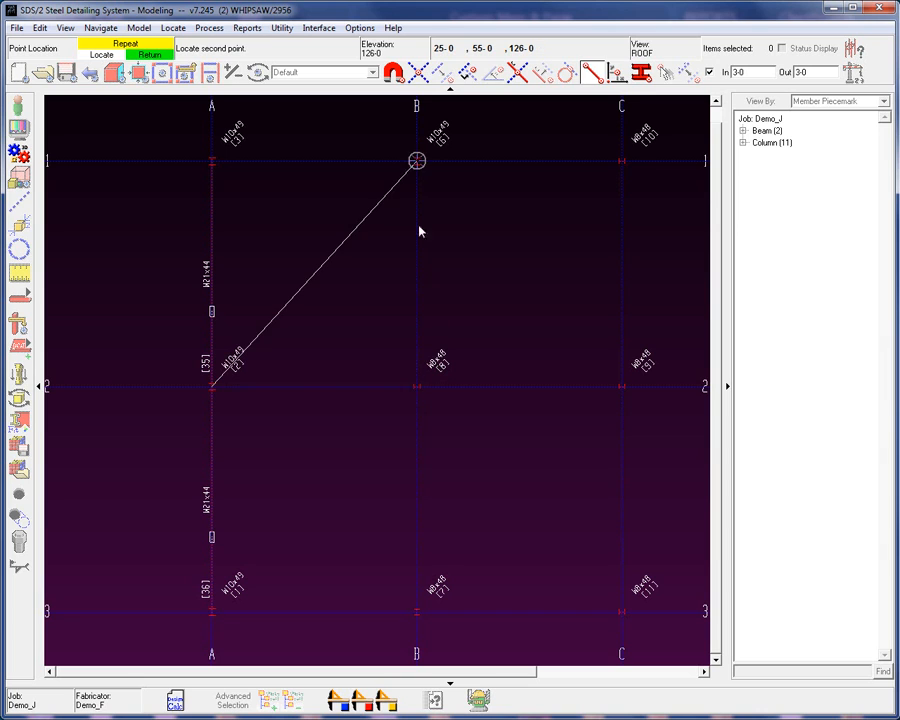
pyautogui.click(418, 72)
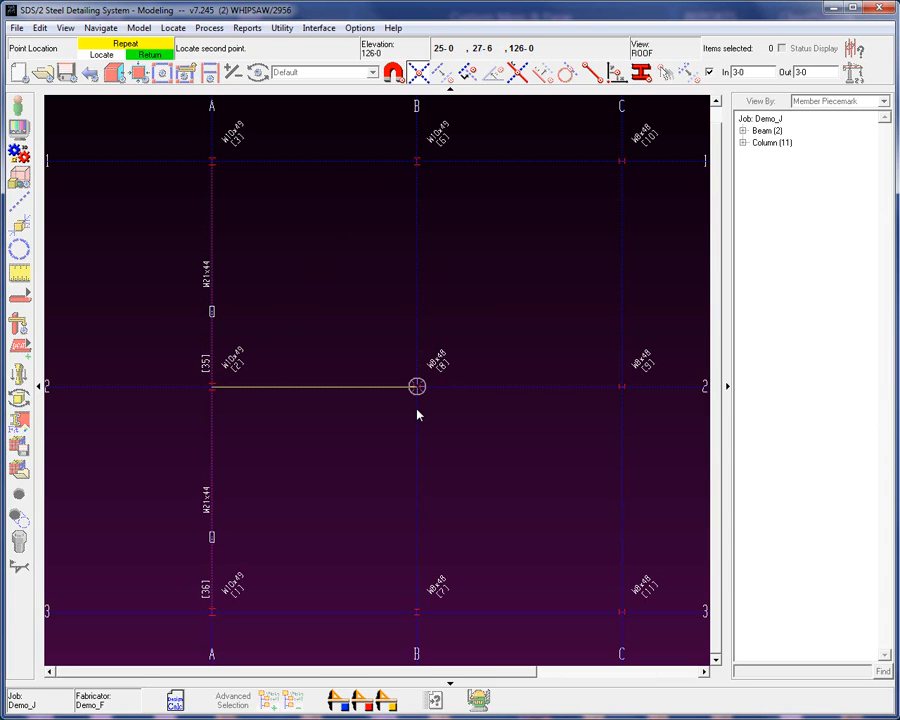
# - Open the help for the Locate options and view the BSCL (Base off a Construction Line) topic
pyautogui.click(174, 29)
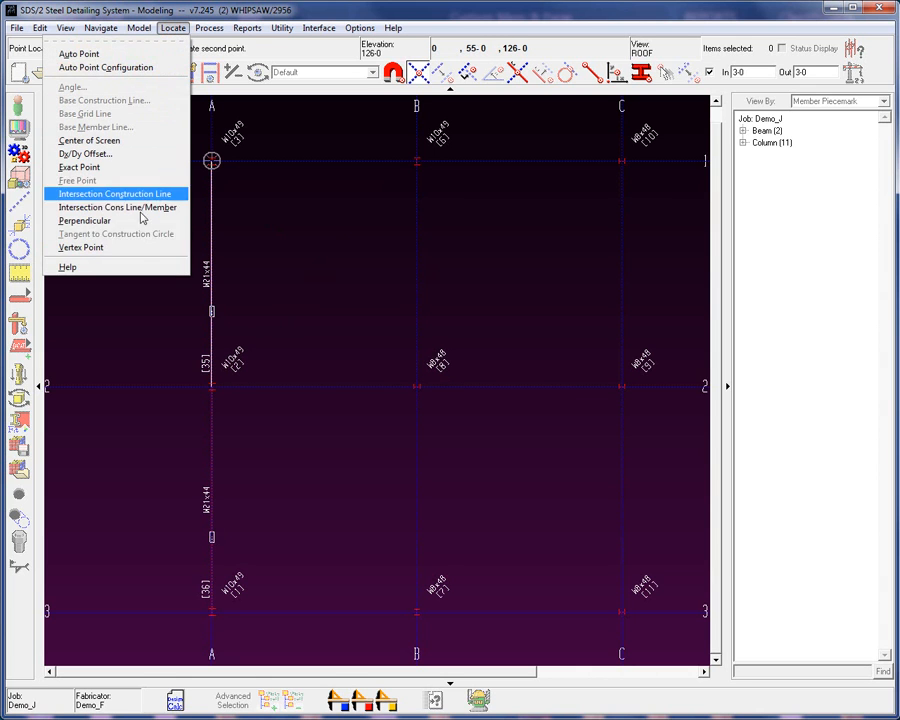
pyautogui.click(97, 268)
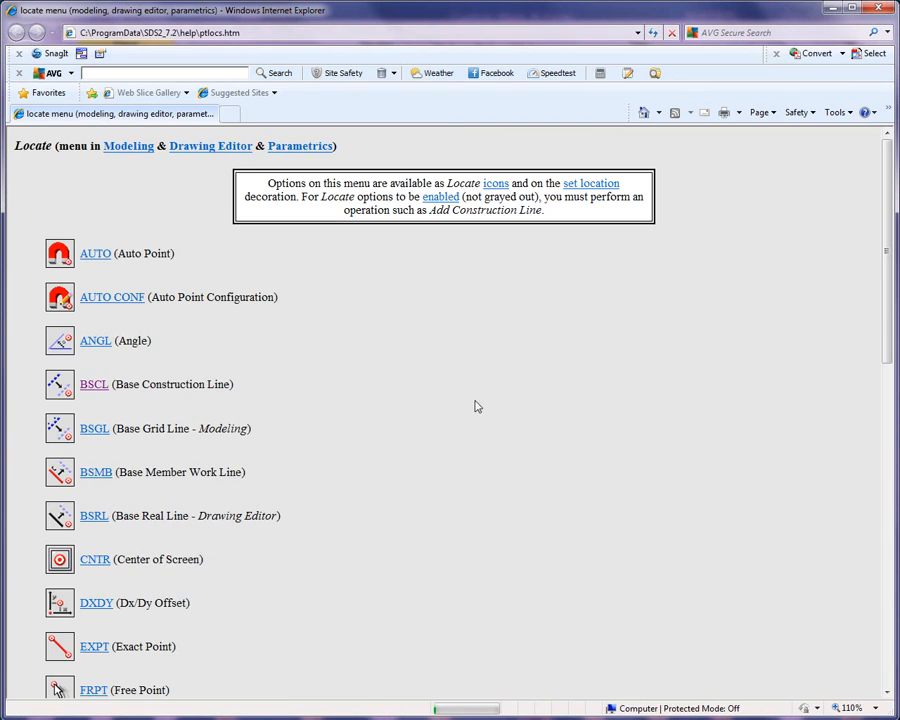
pyautogui.click(102, 382)
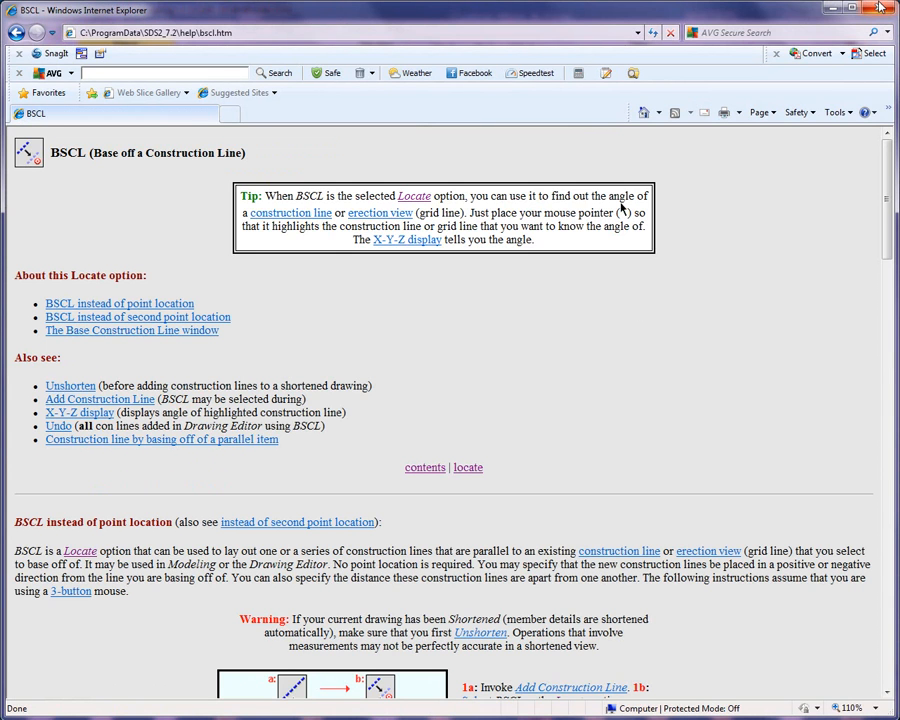
# - Close the help and finish the beam from A-2 at the column's end point at B-2, with section size W16x26
pyautogui.click(880, 8)
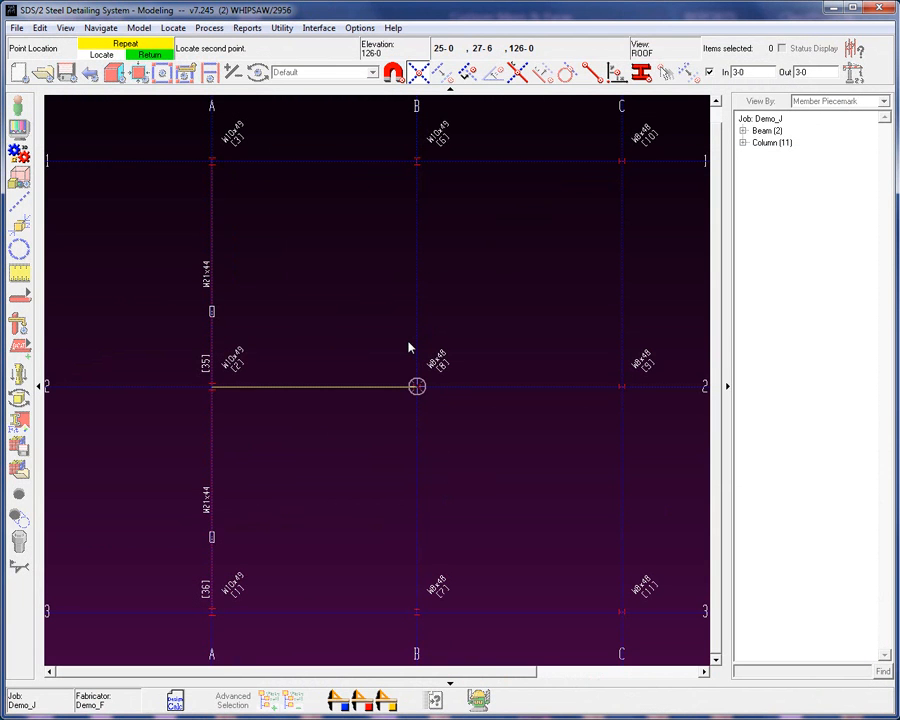
pyautogui.click(593, 72)
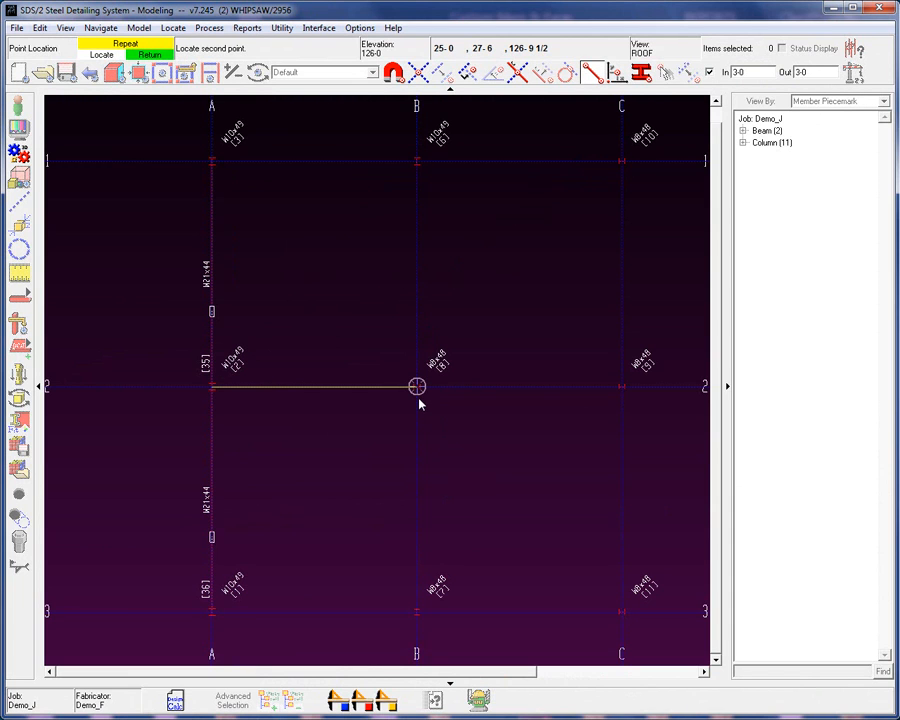
pyautogui.click(419, 402)
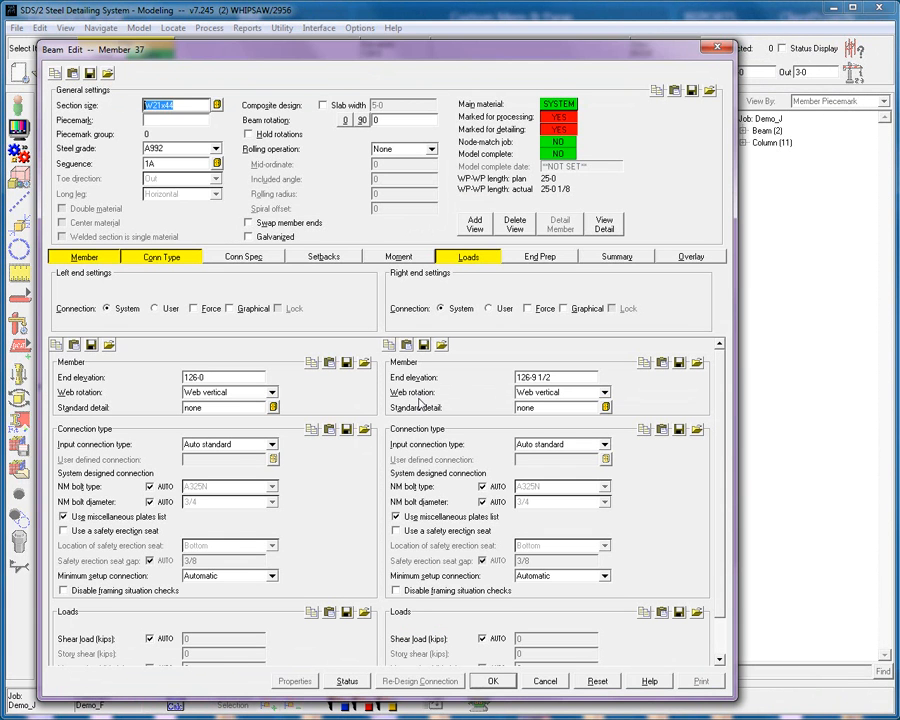
pyautogui.write('w16x26')
pyautogui.click(494, 682)
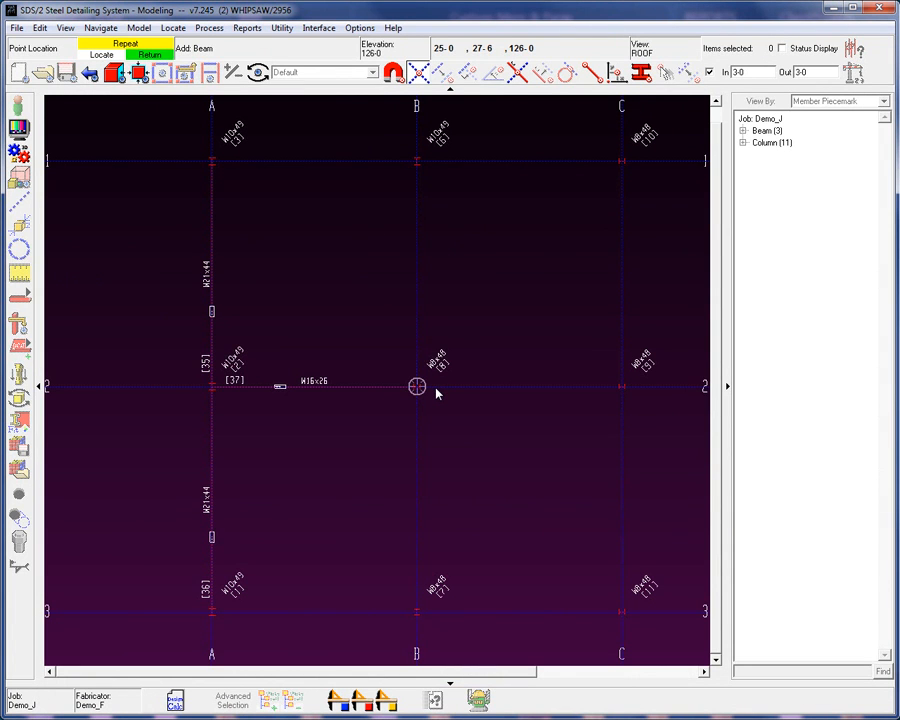
# - Add a W16x26 beam along grid line 2 from B to C, locating both ends at the column end points
pyautogui.click(593, 72)
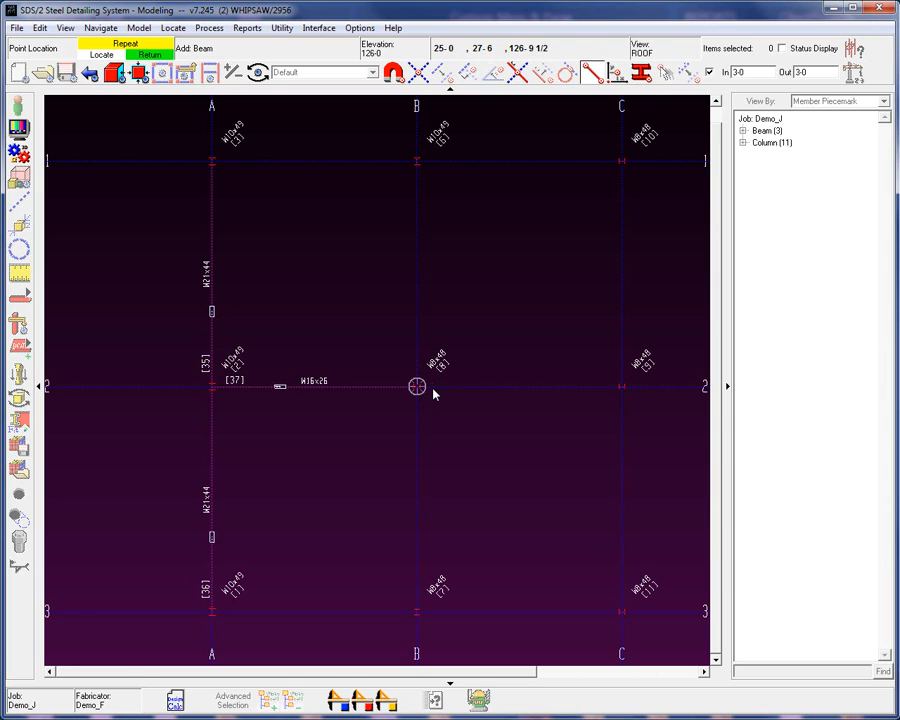
pyautogui.click(433, 393)
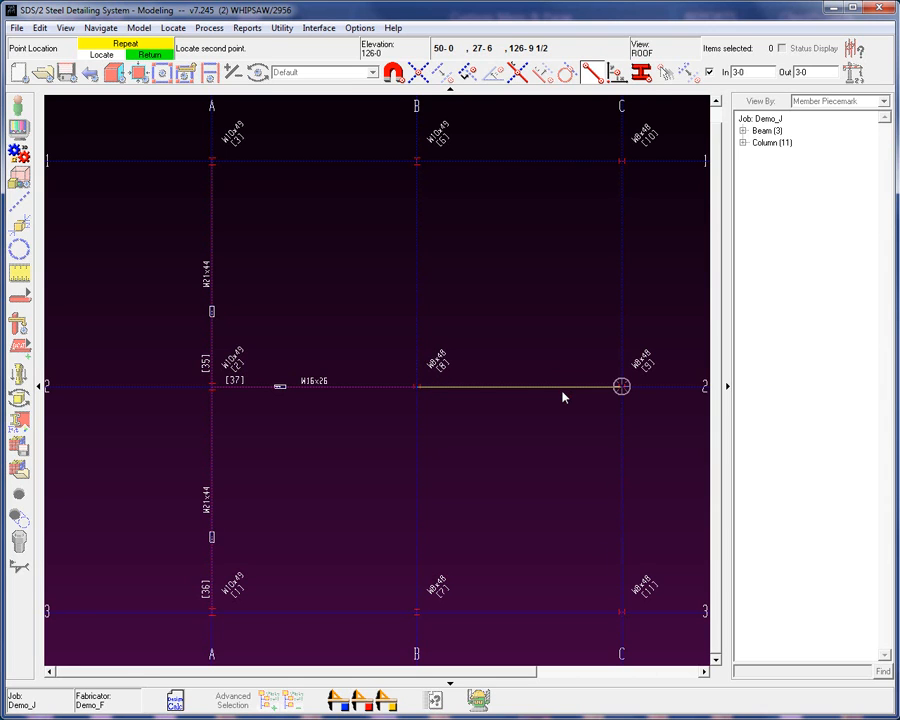
pyautogui.click(625, 397)
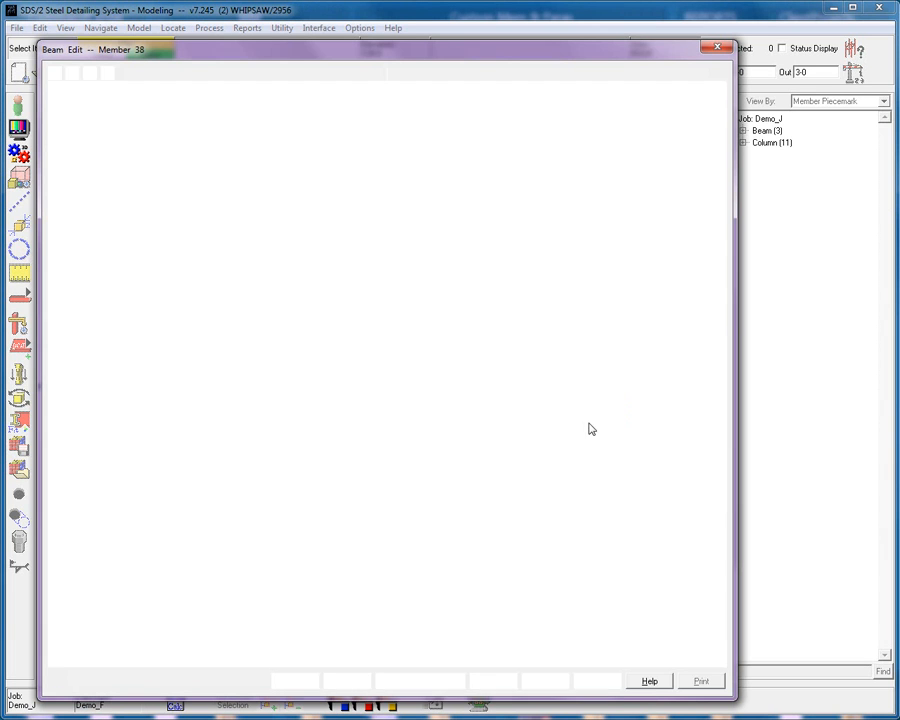
pyautogui.click(489, 681)
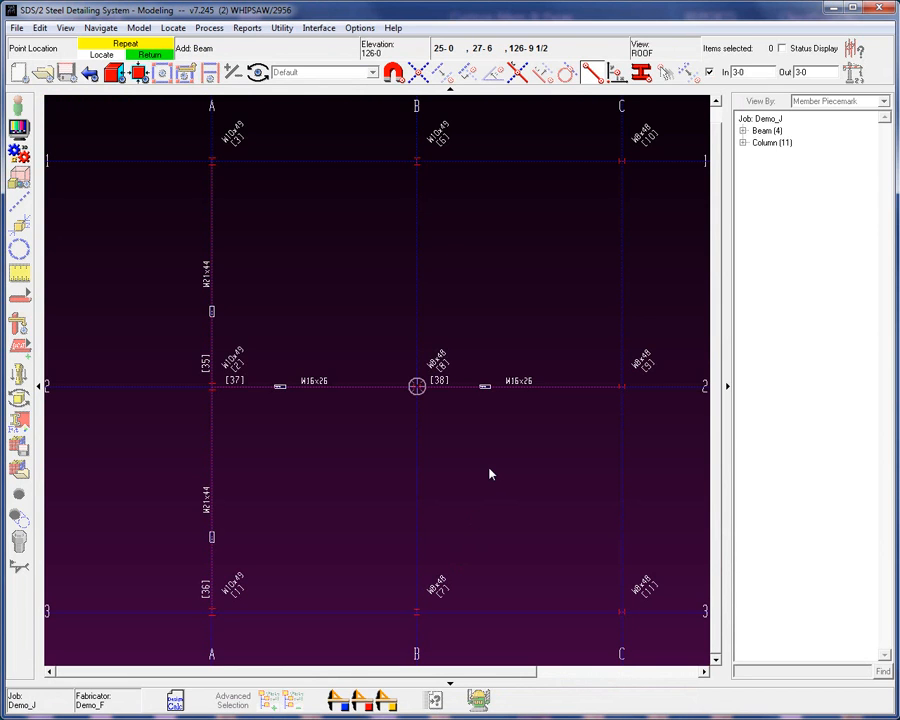
# - Add a W16x26 beam along grid line B between grid lines 3 and 2
pyautogui.click(445, 599)
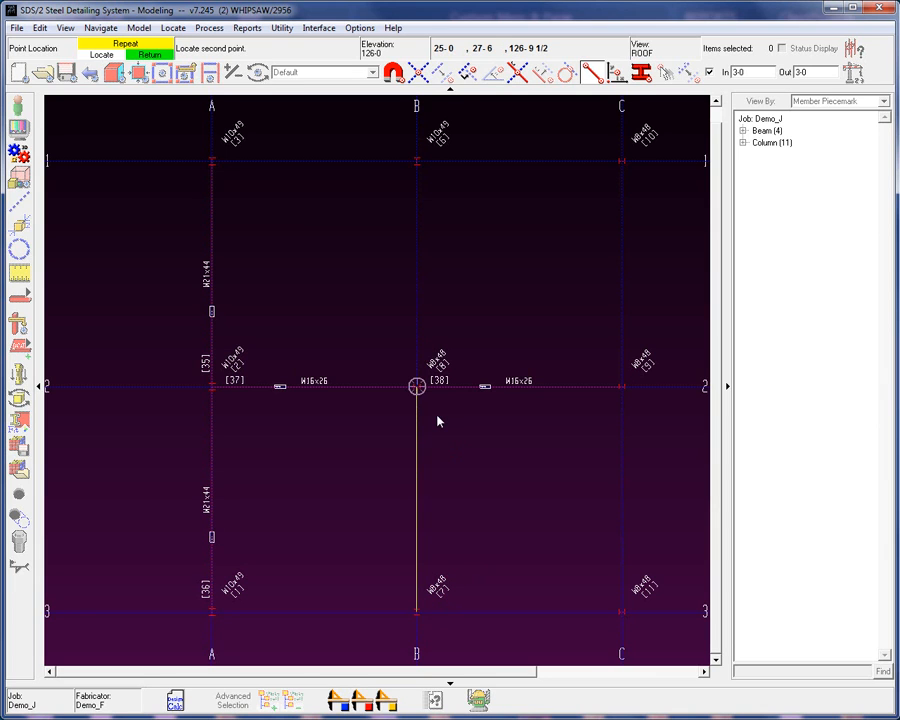
pyautogui.click(433, 414)
pyautogui.click(493, 681)
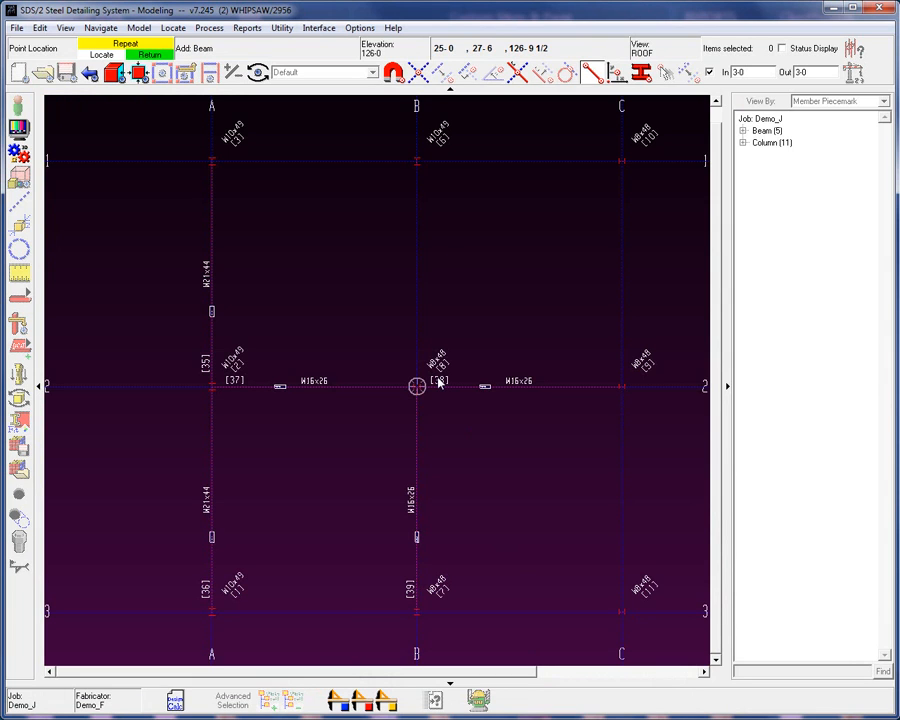
# - Repeat the W16x26 beam along grid line C from 3 to 2 and along lines B and C between 1 and 2
pyautogui.middleClick(613, 590)
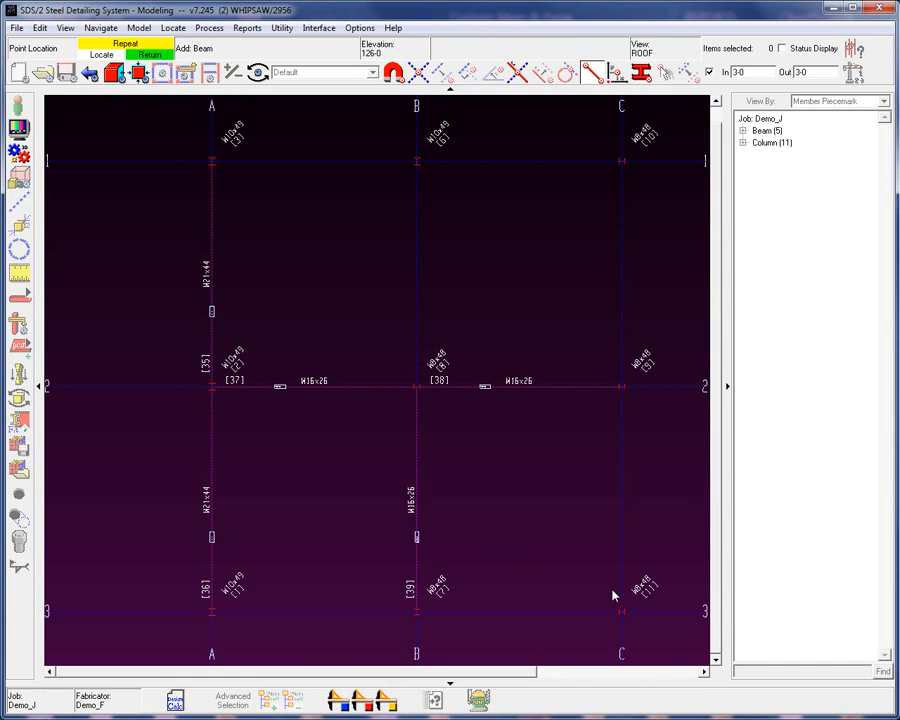
pyautogui.middleClick(456, 443)
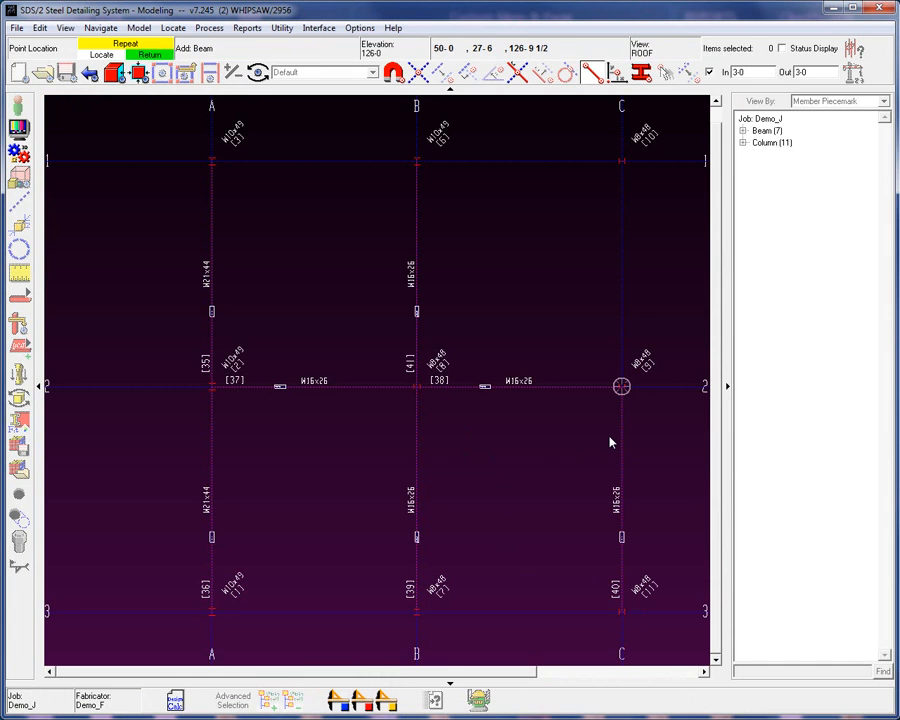
pyautogui.middleClick(611, 442)
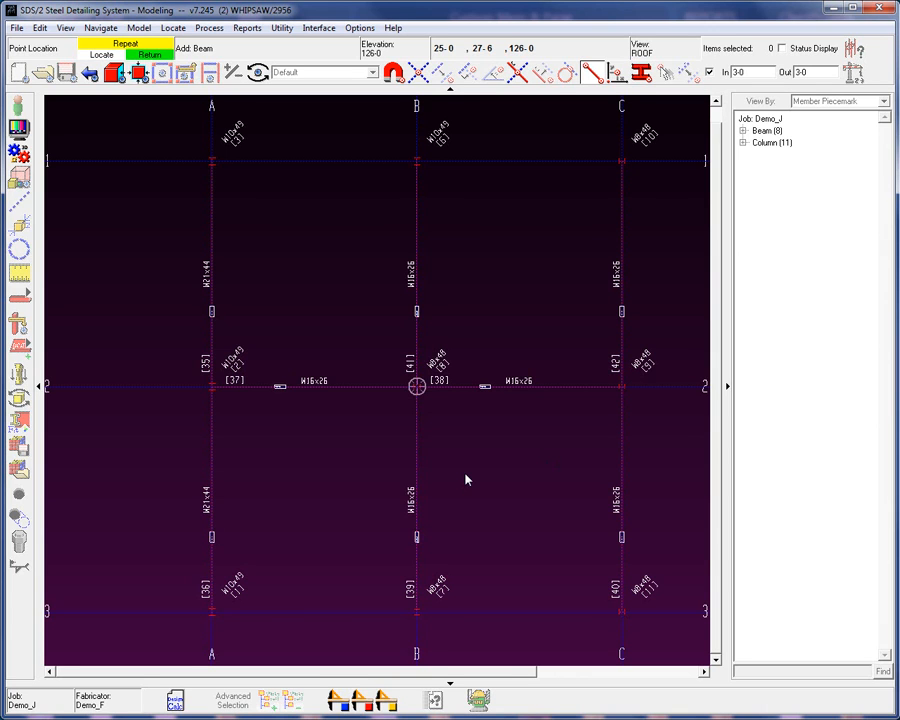
pyautogui.scroll(-1, 440, 407)
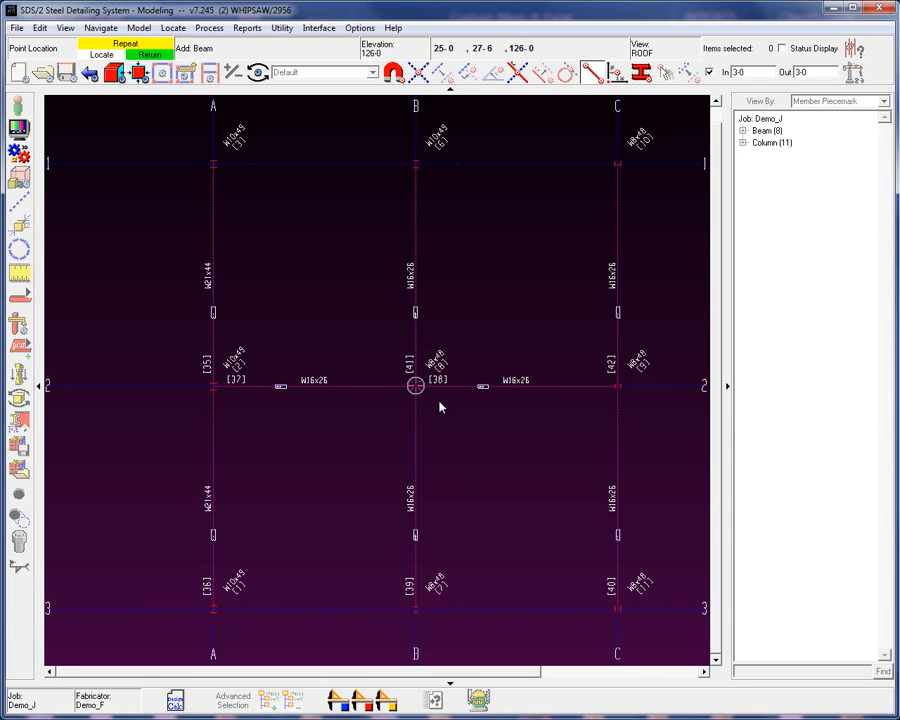
pyautogui.rightClick(440, 407)
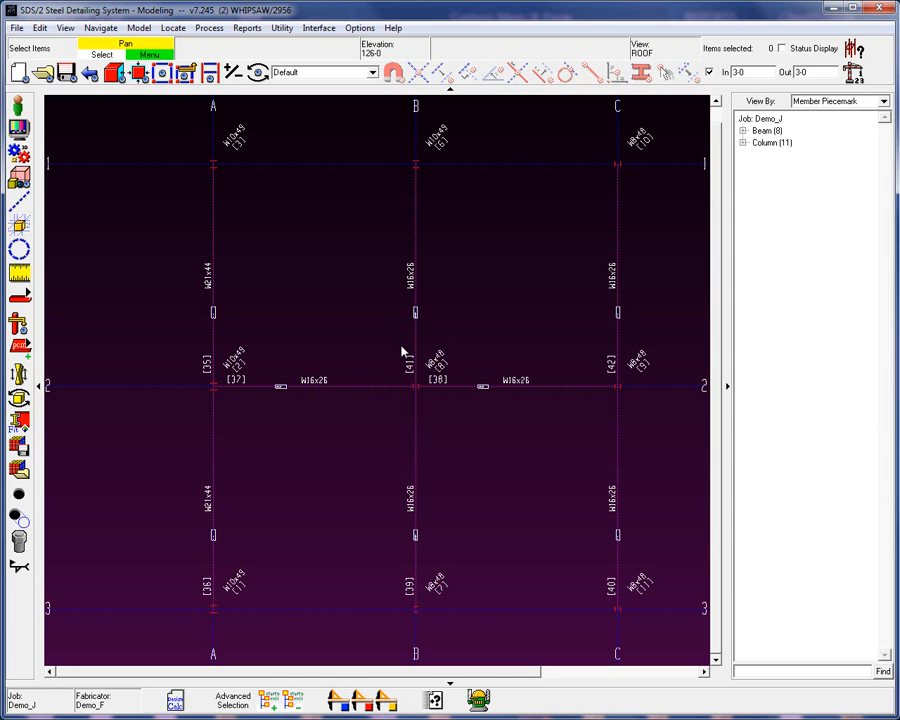
# - Hide the piecemarks, member numbers and section sizes in the display options
pyautogui.hotkey('ctrl', 'd')
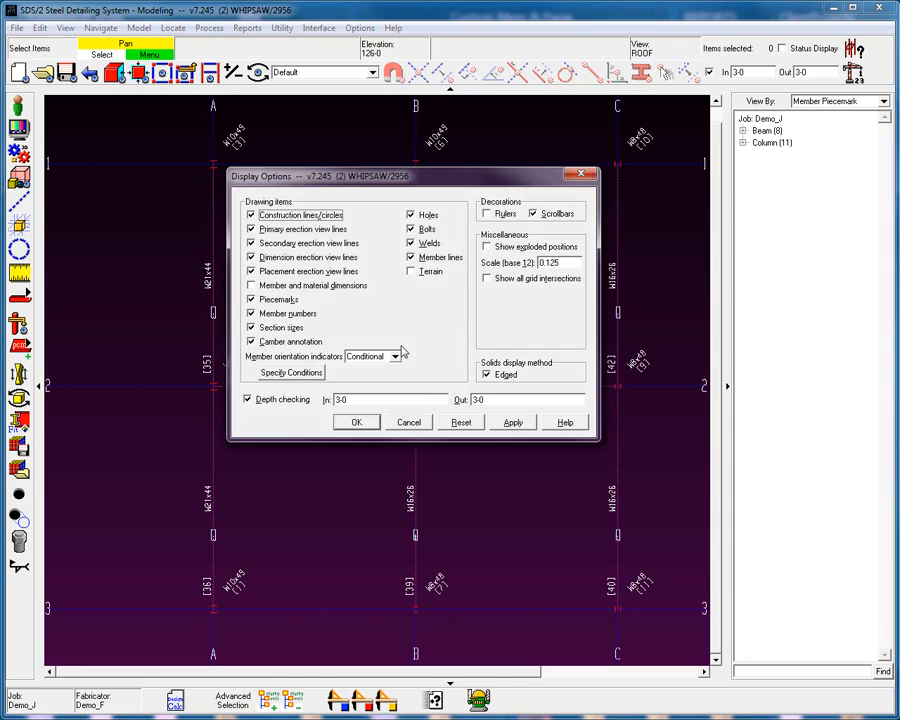
pyautogui.click(252, 299)
pyautogui.click(252, 313)
pyautogui.click(252, 327)
pyautogui.click(355, 422)
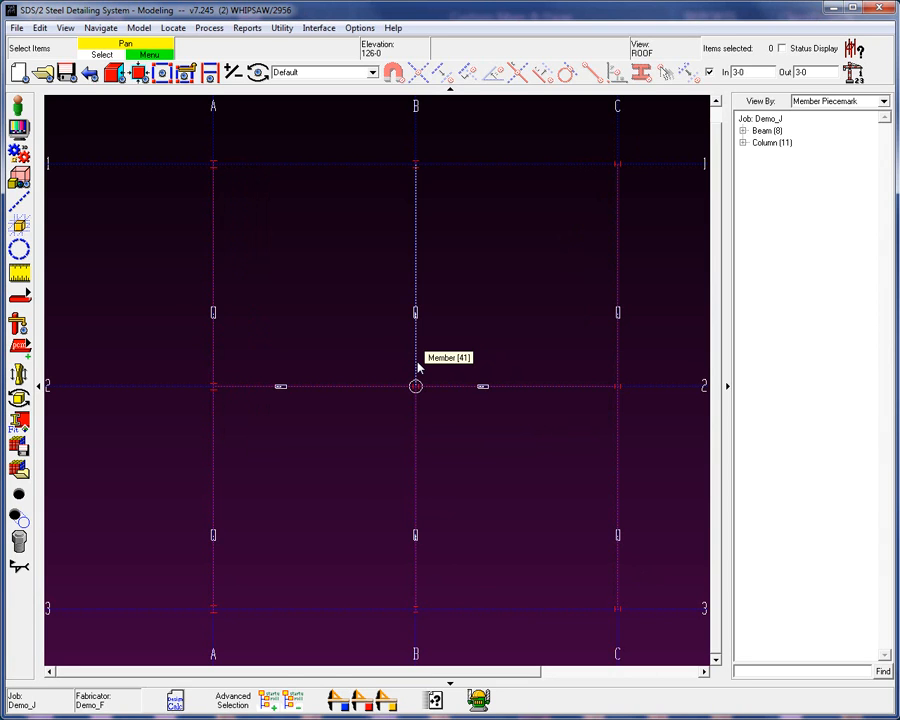
# - Turn the display of piecemarks, member numbers and section sizes back on
pyautogui.hotkey('ctrl', 'd')
pyautogui.click(260, 300)
pyautogui.click(252, 313)
pyautogui.click(252, 327)
pyautogui.click(356, 422)
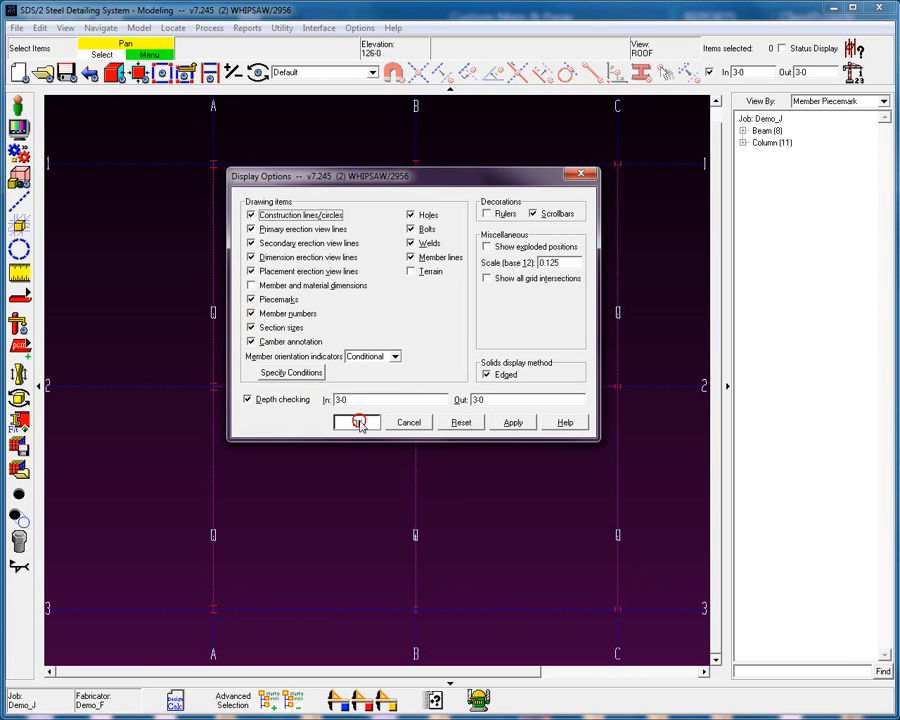
# - Add a W16x26 beam along grid line 2 from D to E, using construction line intersections for both ends
pyautogui.moveTo(496, 312); pyautogui.dragTo(214, 348, button='middle')
pyautogui.scroll(-1, 218, 356)
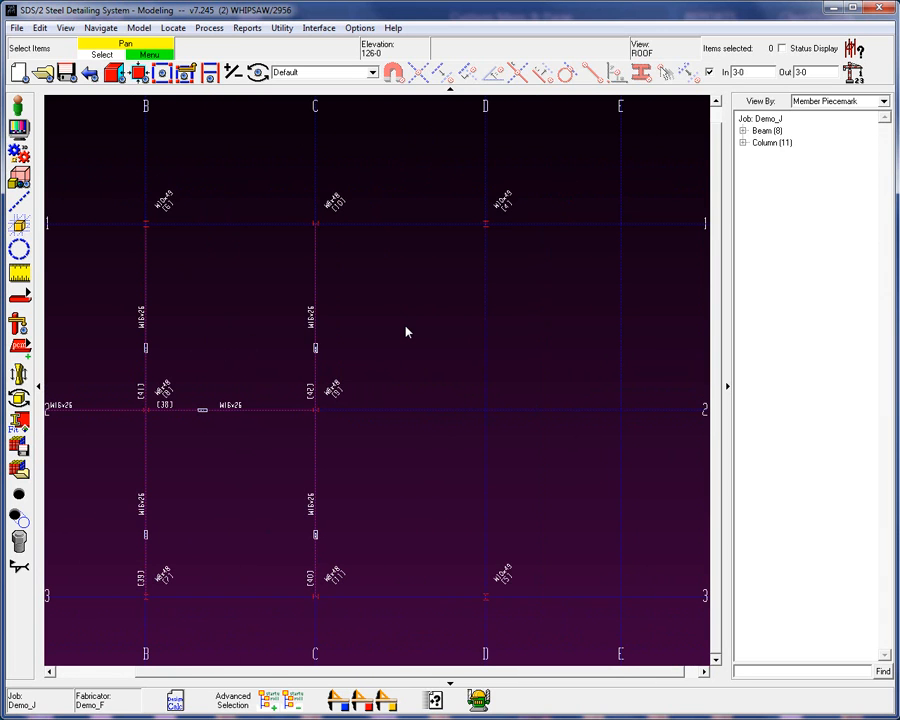
pyautogui.press('a')
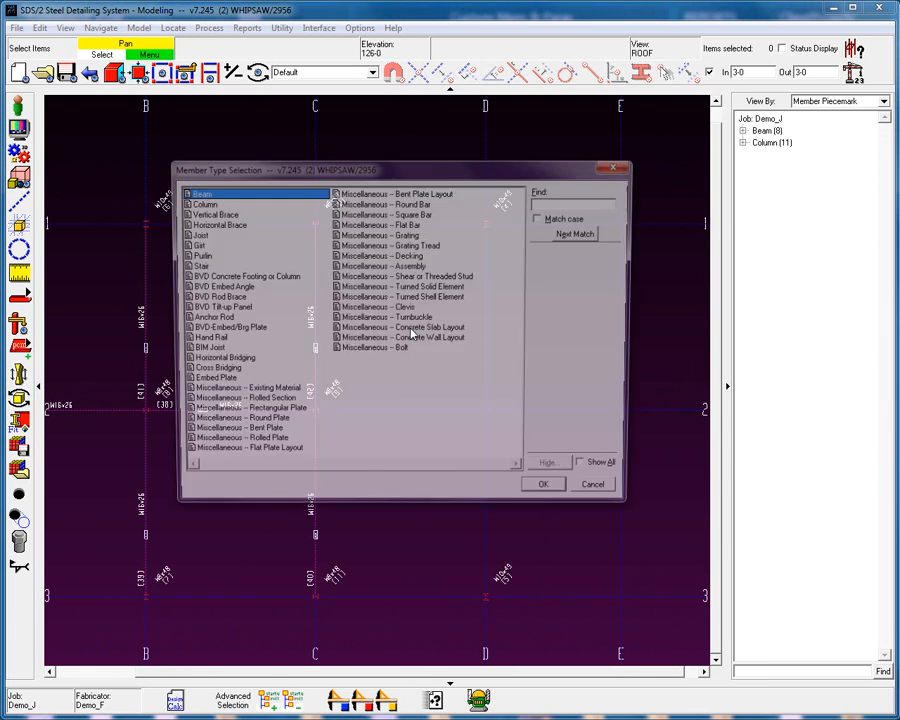
pyautogui.click(549, 492)
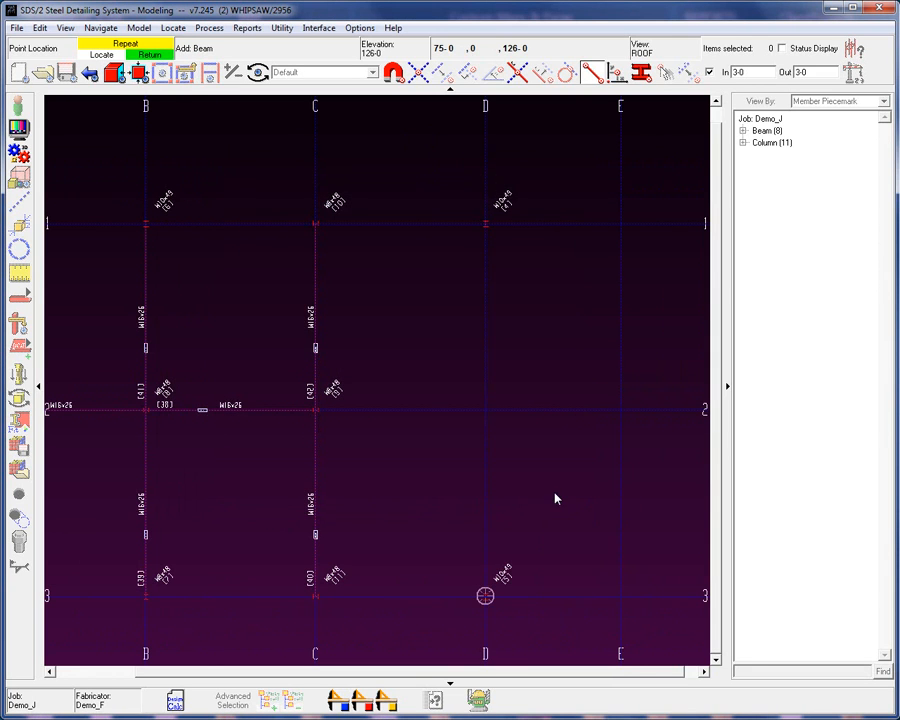
pyautogui.press('i')
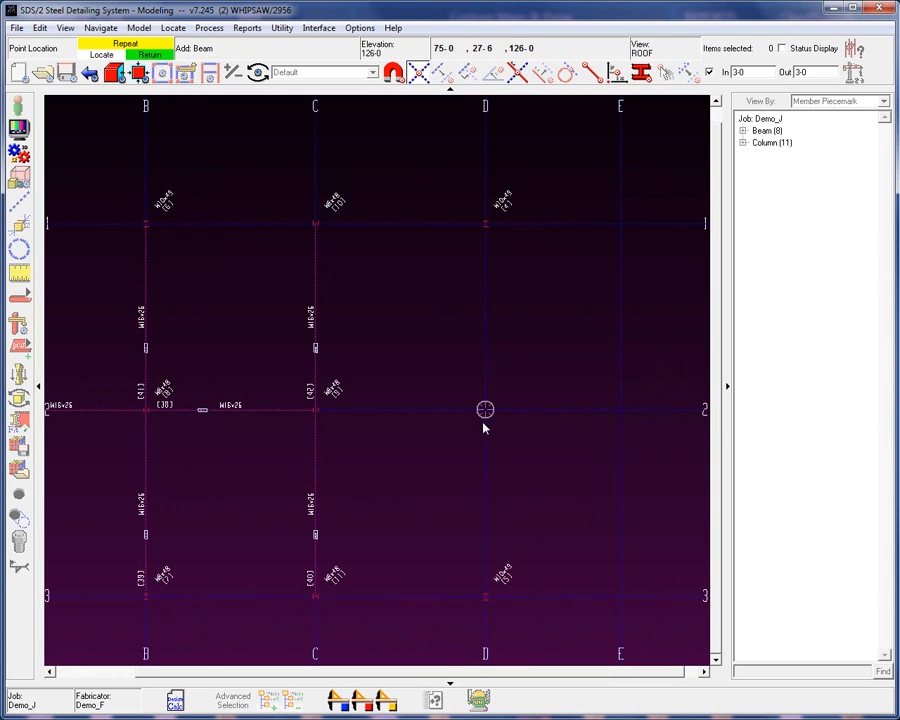
pyautogui.click(484, 426)
pyautogui.click(600, 422)
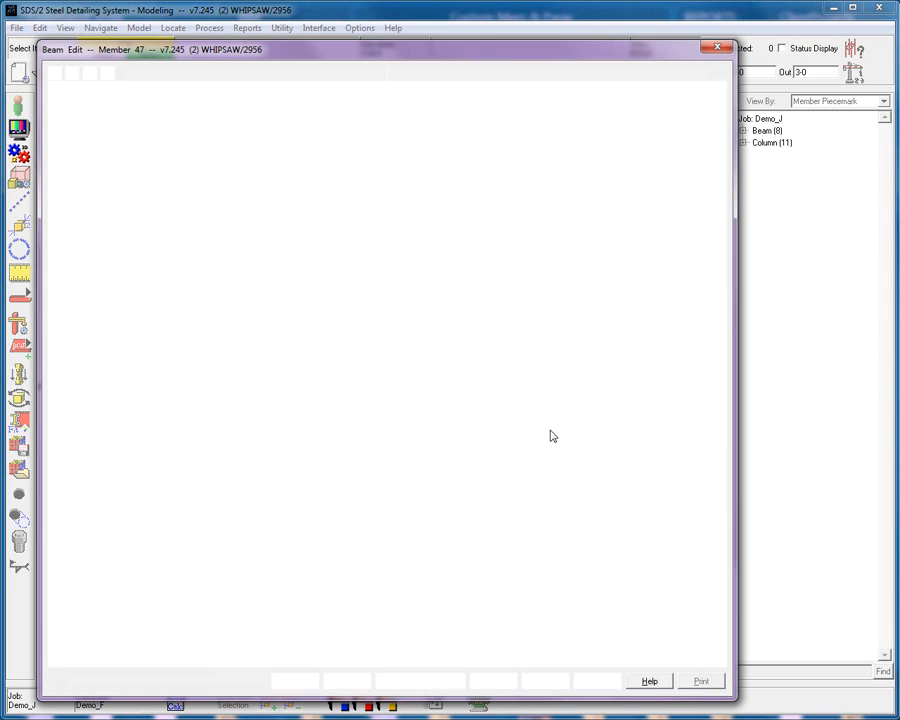
pyautogui.click(497, 681)
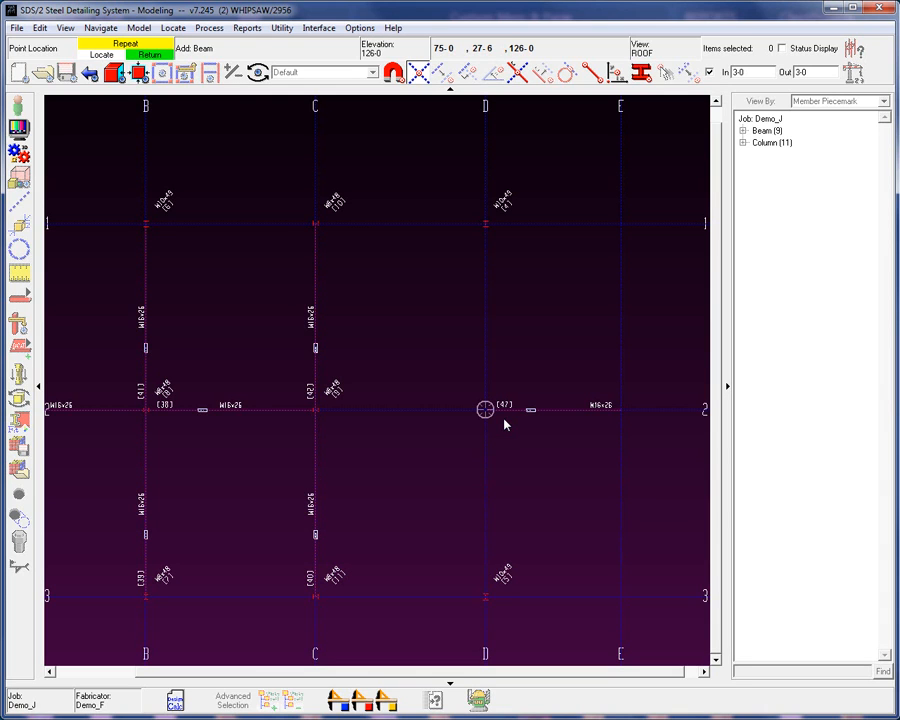
# - Add a W16x26 beam along grid line 1 between grid lines E and D
pyautogui.click(623, 245)
pyautogui.click(491, 240)
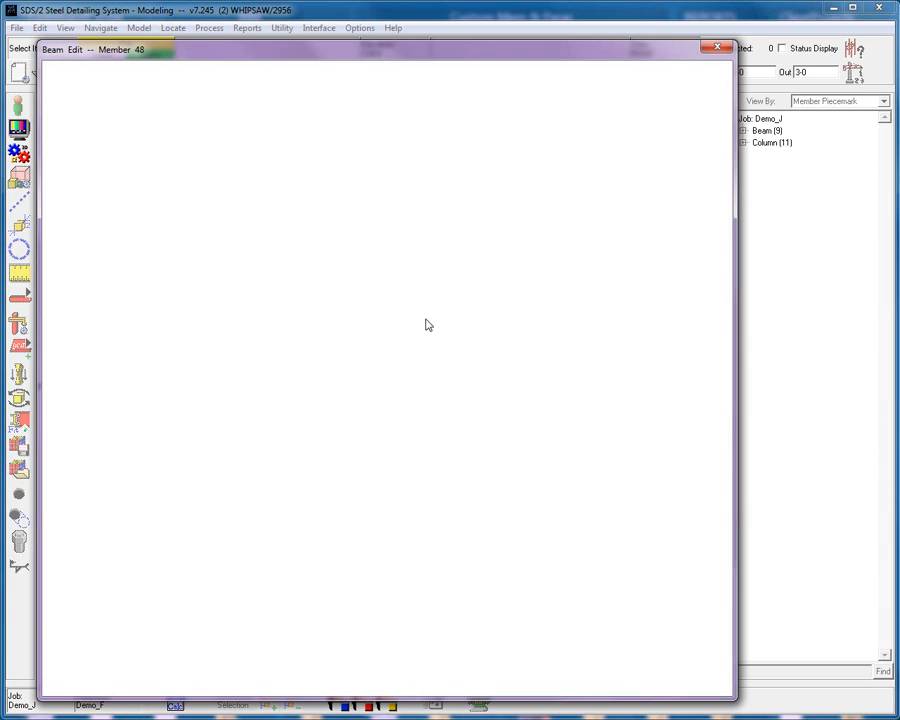
pyautogui.click(557, 548)
pyautogui.press('Return')
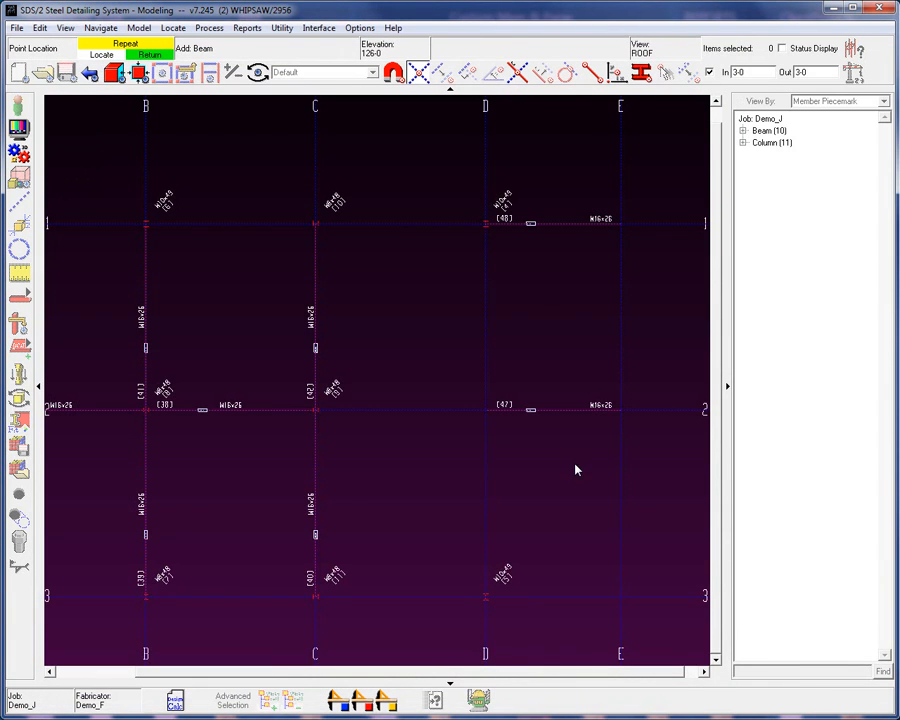
# - Open the edit settings of the W16x26 beam on grid line 1 between D and E and cancel without changes
pyautogui.rightClick(535, 315)
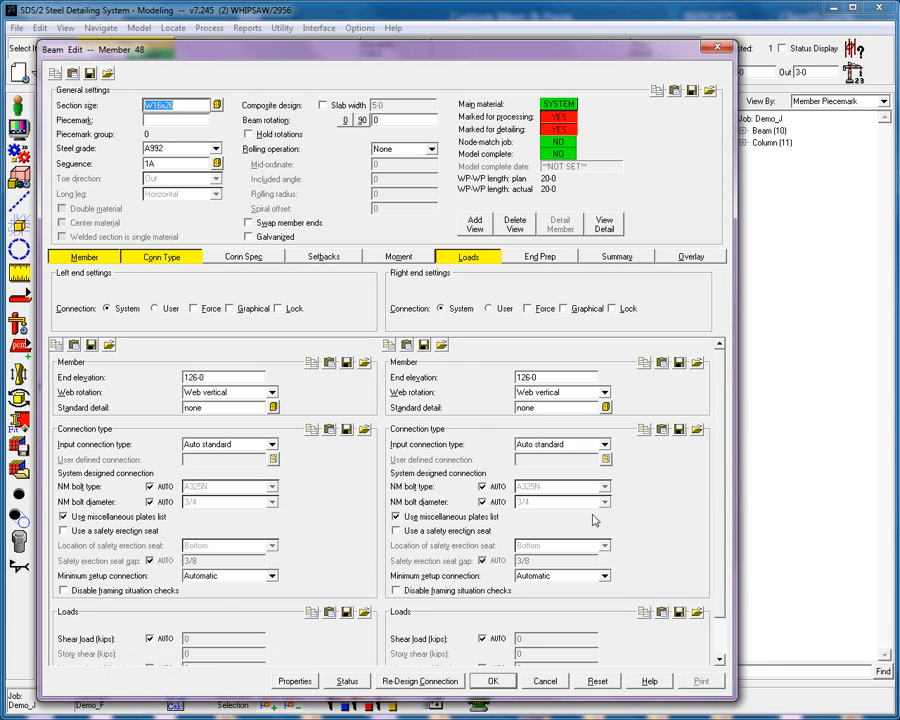
pyautogui.click(543, 679)
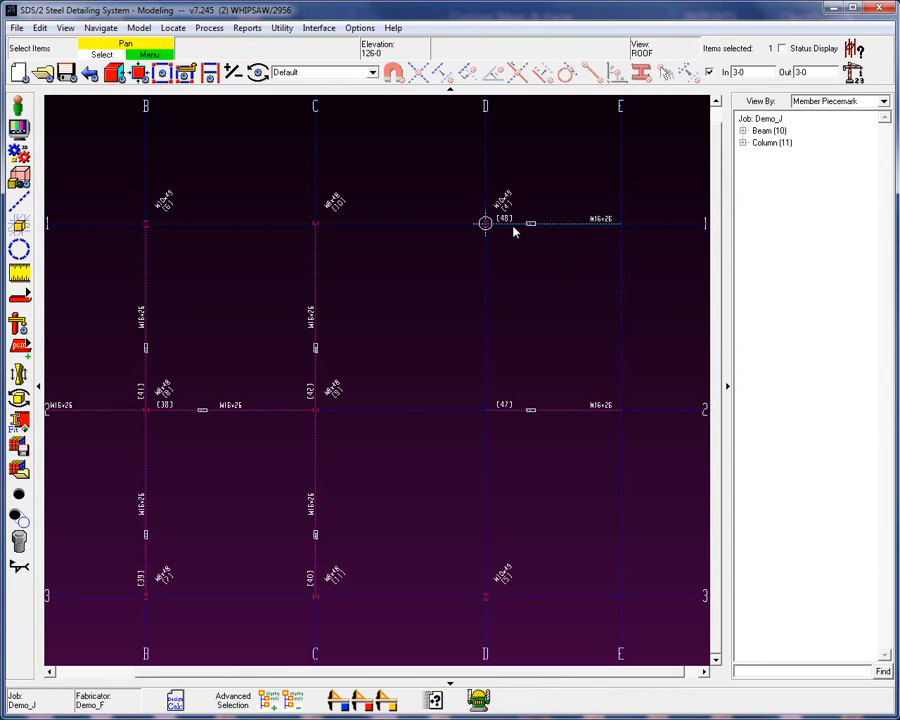
# - Select the two W16x26 beams between grid lines D and E and delete them
pyautogui.click(514, 289)
pyautogui.moveTo(554, 184); pyautogui.dragTo(532, 432)
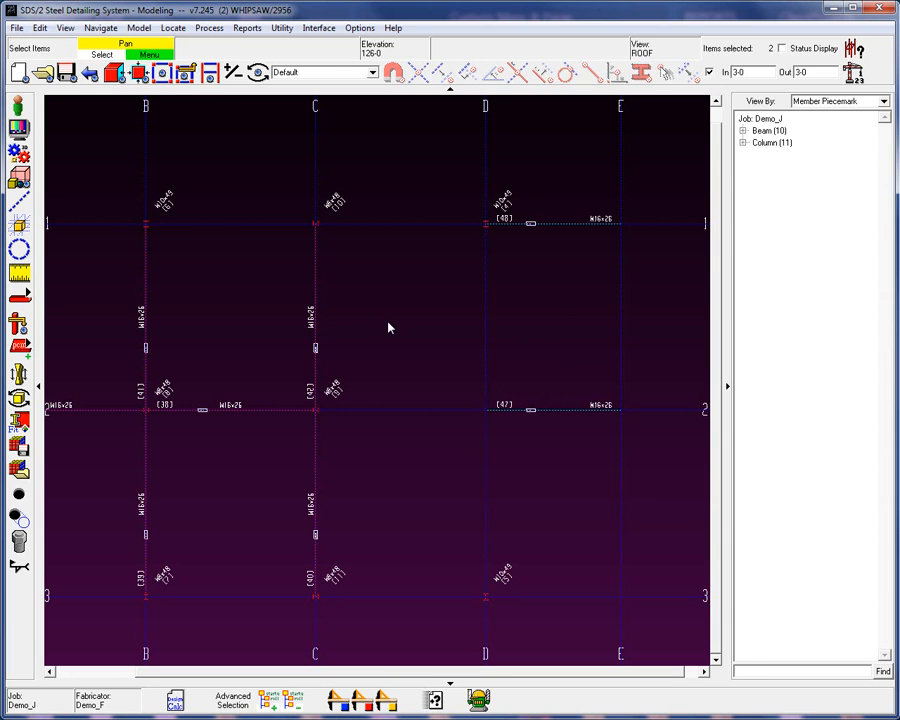
pyautogui.press('Delete')
pyautogui.click(420, 379)
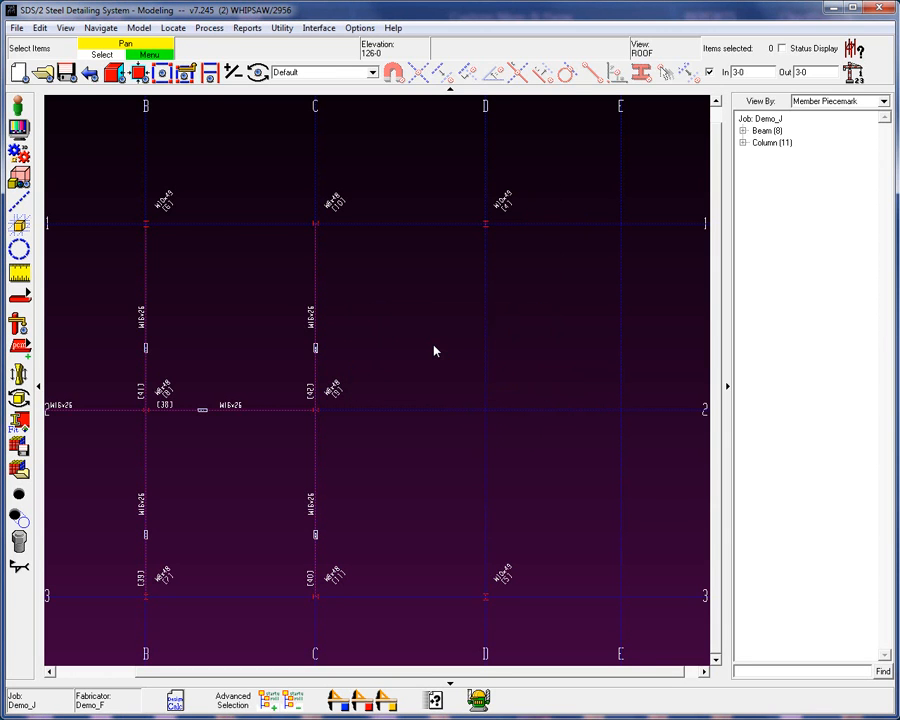
# - Restore the two deleted beams between grid lines D and E with Quick Undelete
pyautogui.click(138, 30)
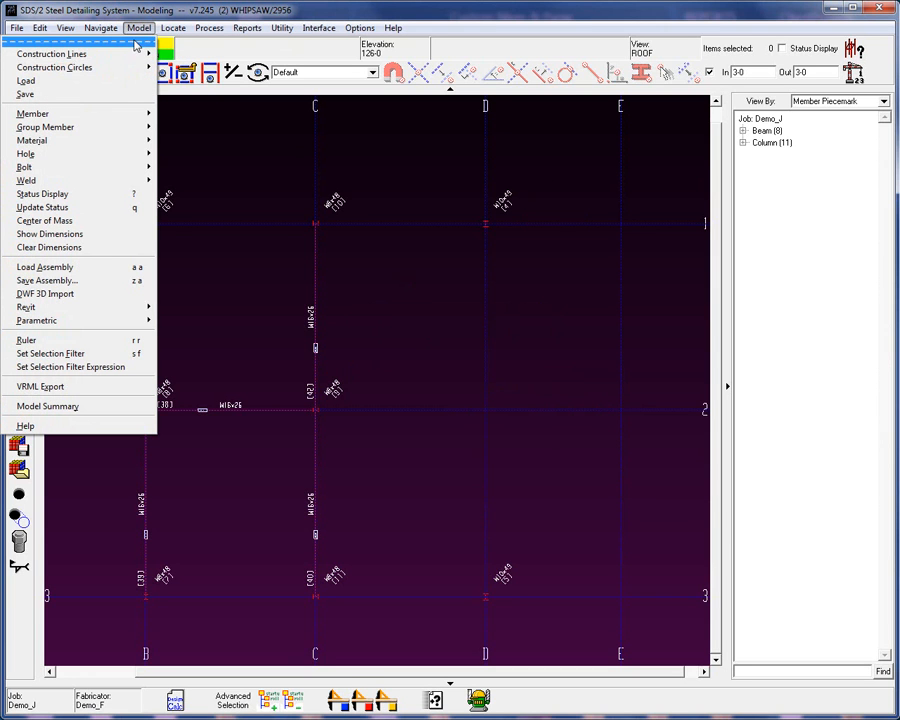
pyautogui.moveTo(110, 115)
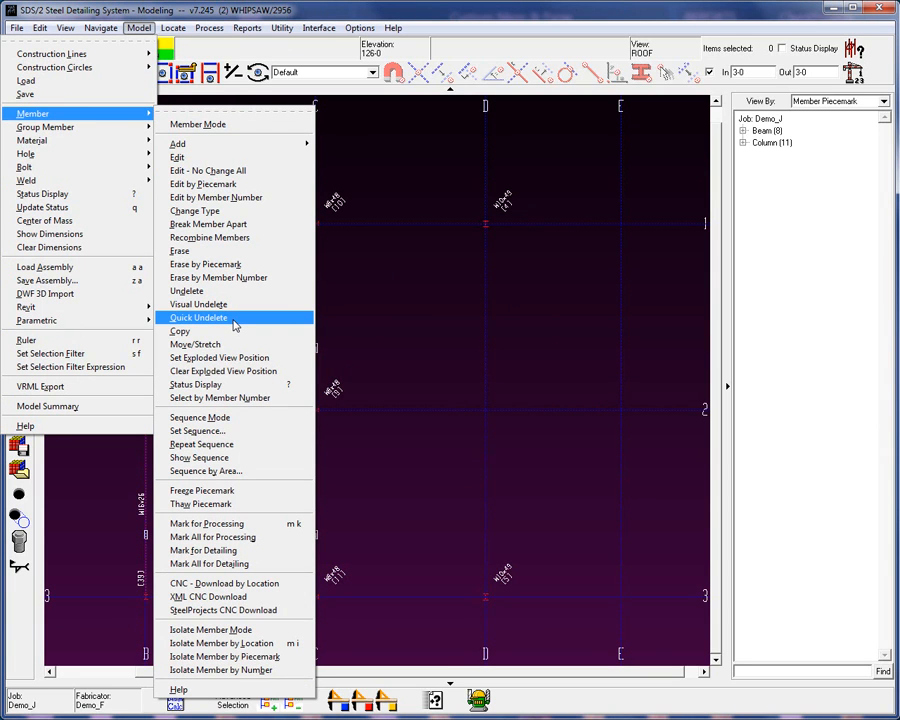
pyautogui.click(234, 318)
# - Delete the two restored beams on grid lines 1 and 2 between D and E again
pyautogui.click(568, 222)
pyautogui.moveTo(568, 222); pyautogui.dragTo(547, 298)
pyautogui.press('Delete')
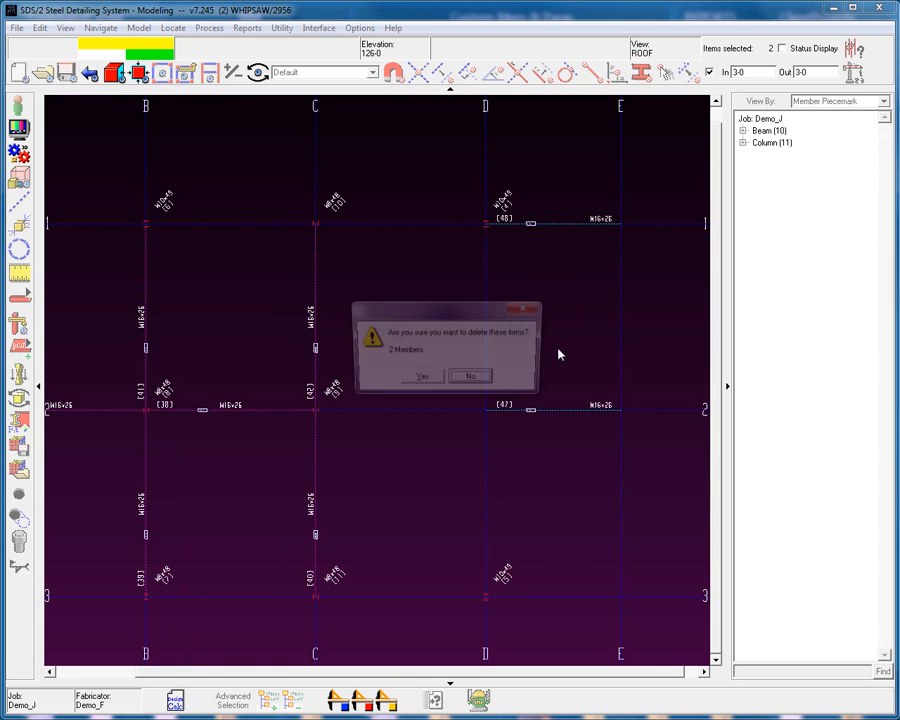
pyautogui.click(419, 380)
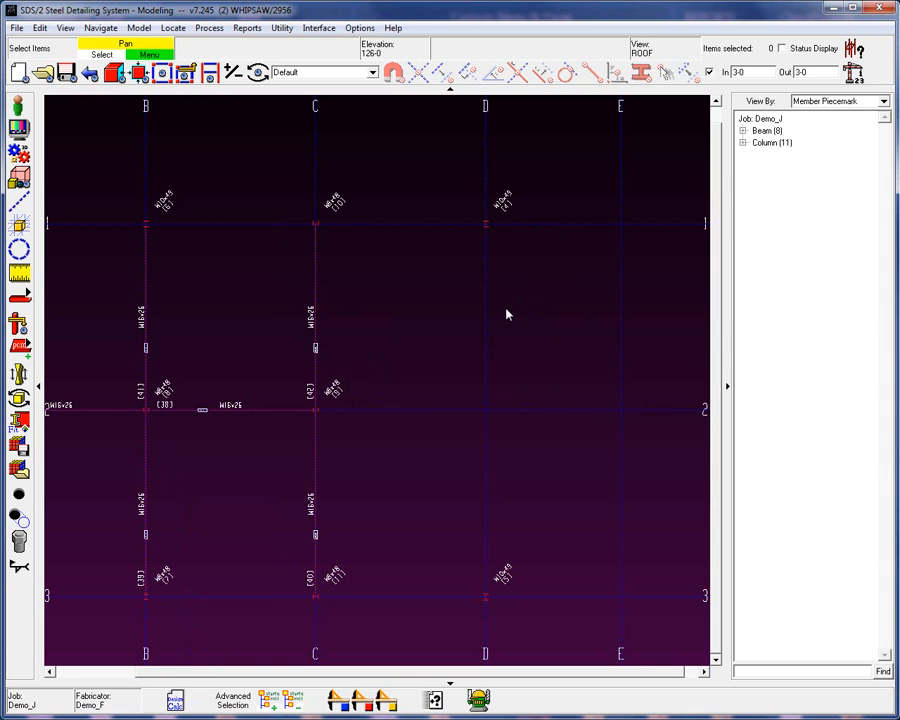
# - Restore the deleted W16x26 beam on grid line 1 between D and E with Visual Undelete
pyautogui.click(140, 29)
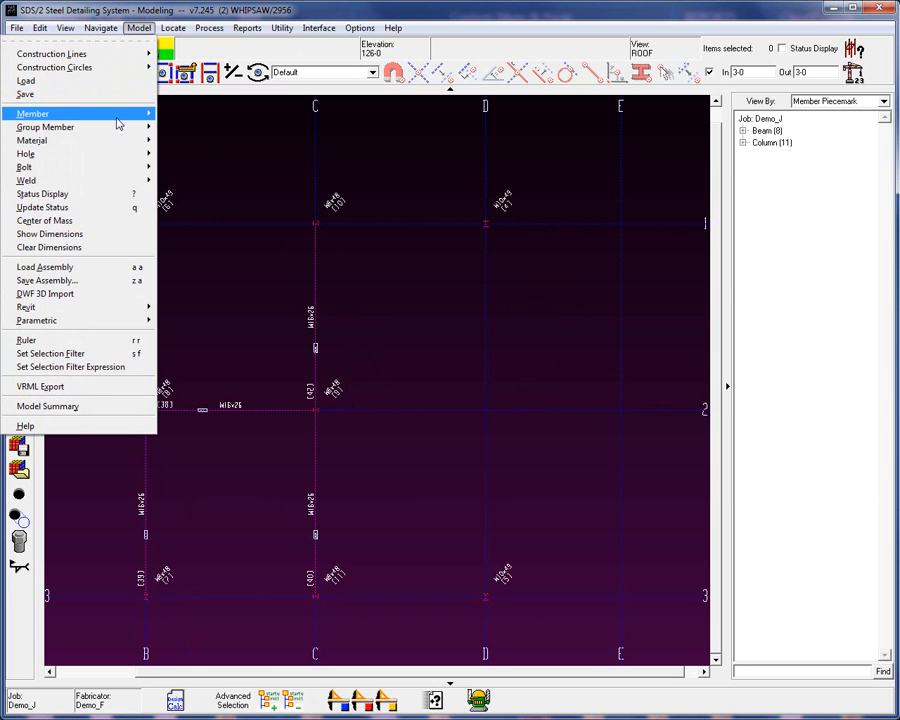
pyautogui.click(252, 117)
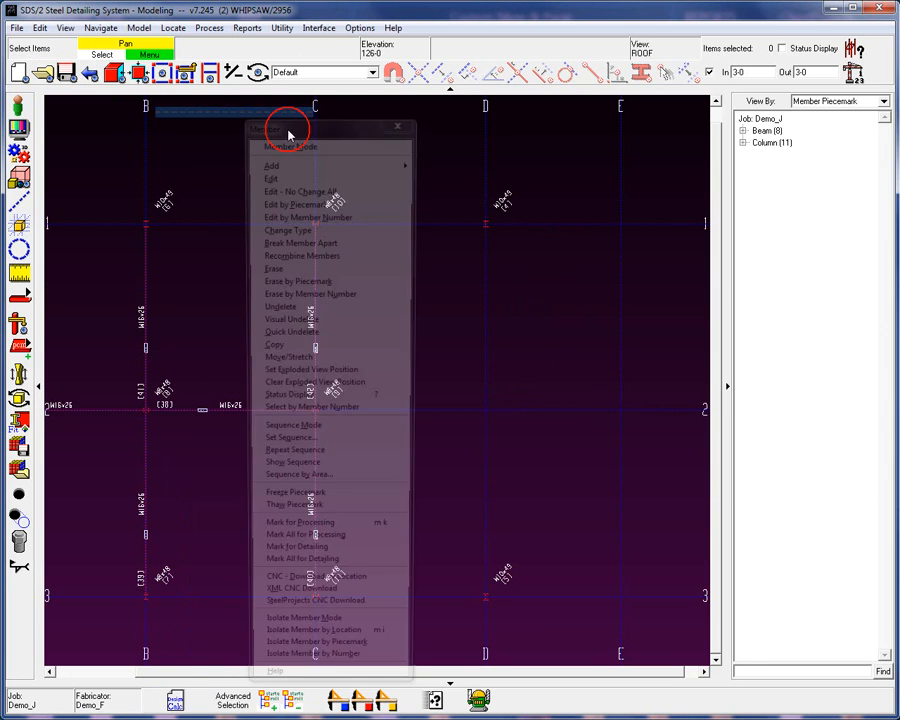
pyautogui.moveTo(341, 124); pyautogui.dragTo(245, 68)
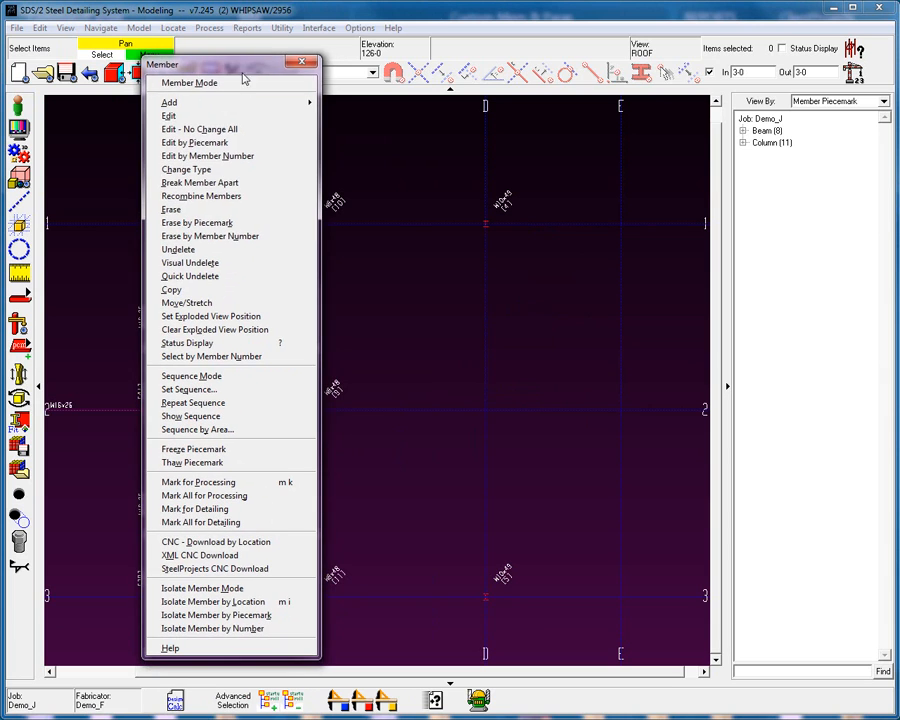
pyautogui.click(222, 267)
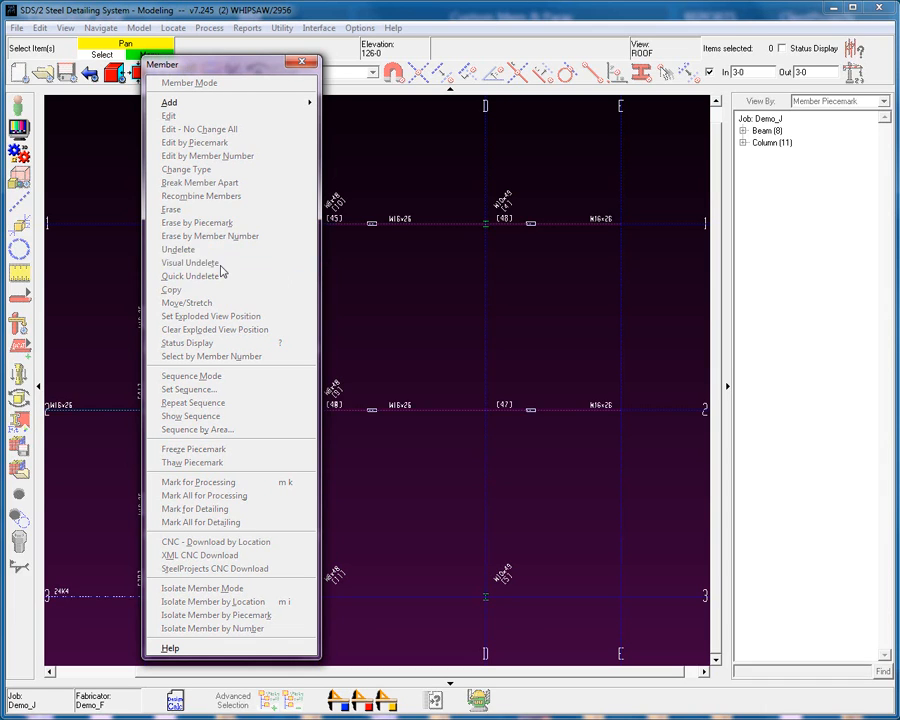
pyautogui.click(557, 232)
pyautogui.rightClick(516, 318)
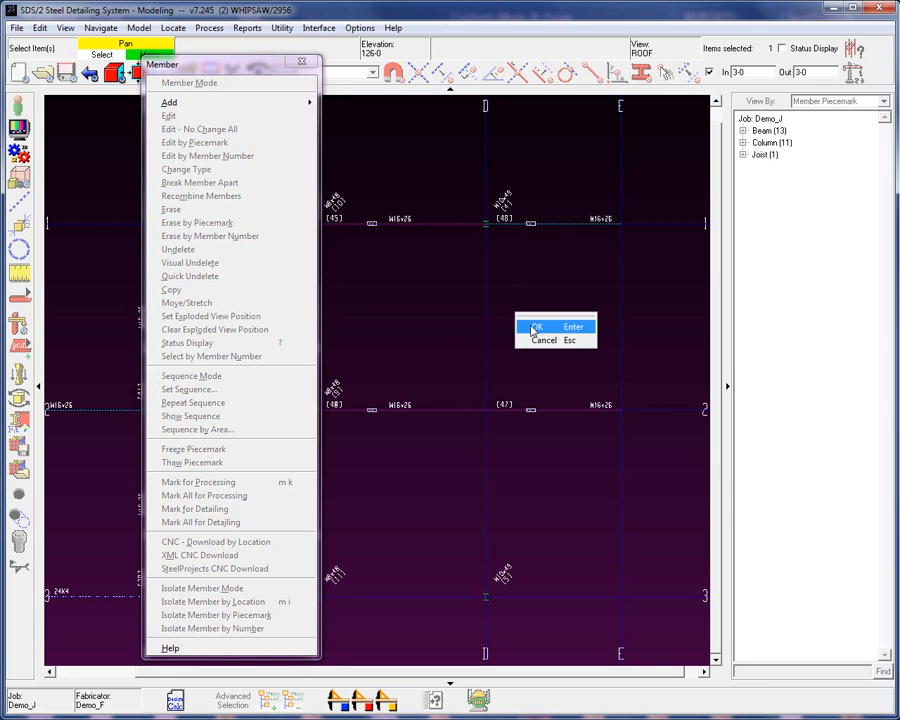
pyautogui.click(522, 323)
pyautogui.click(506, 338)
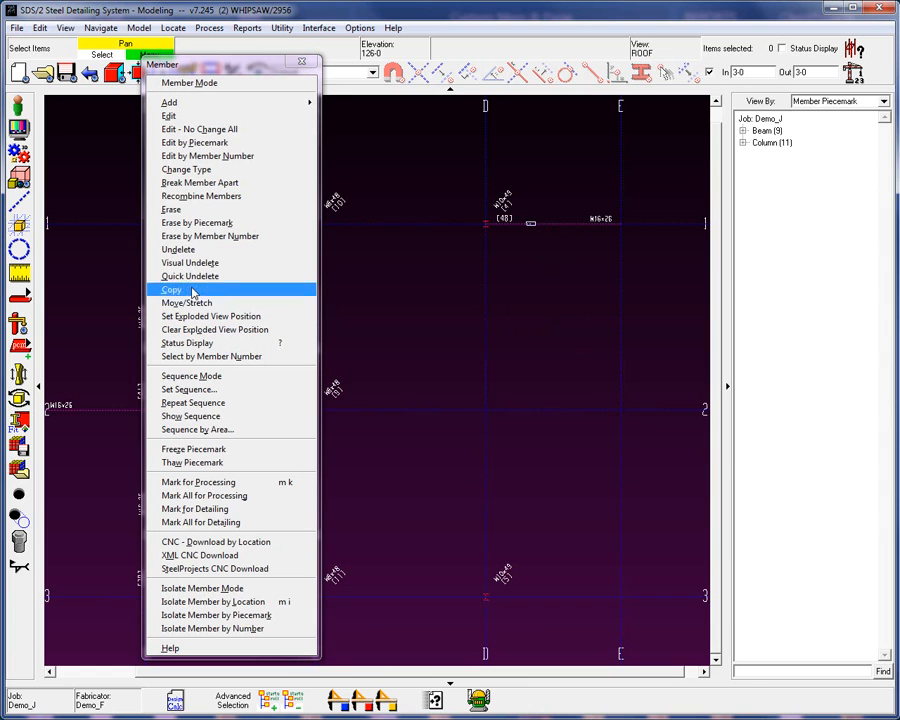
# - Review the groups of deleted members offered by Undelete and cancel without restoring any of them
pyautogui.click(197, 252)
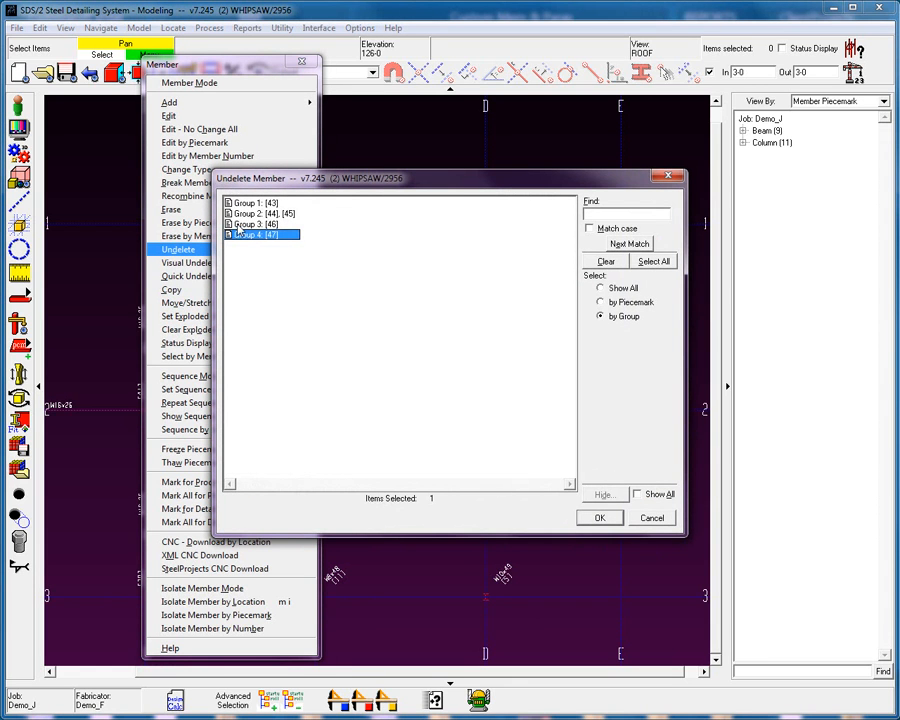
pyautogui.click(252, 203)
pyautogui.click(262, 214)
pyautogui.click(270, 225)
pyautogui.click(270, 235)
pyautogui.click(286, 214)
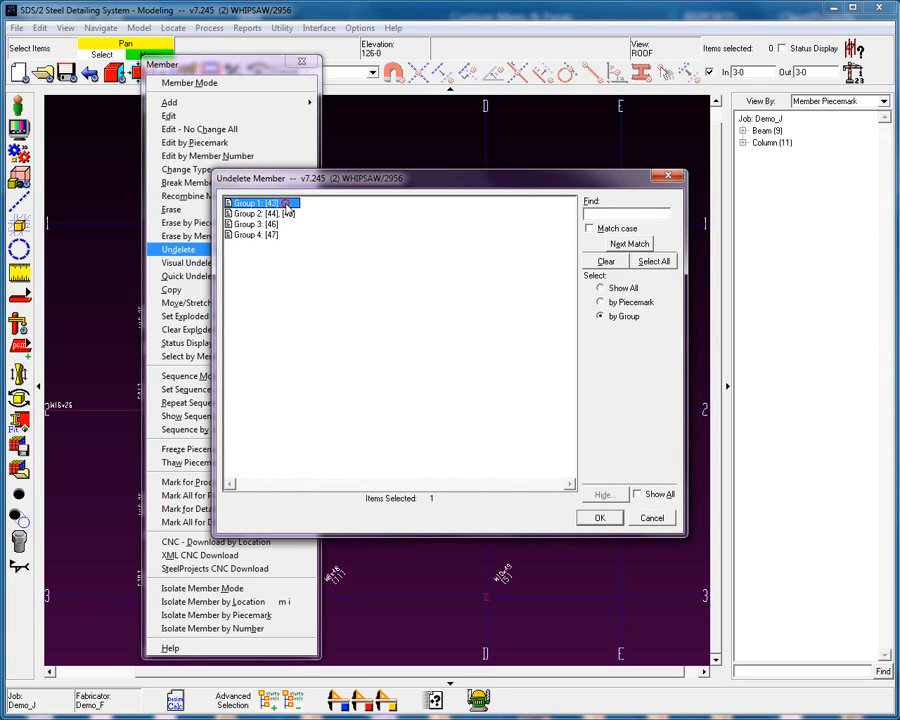
pyautogui.click(272, 225)
pyautogui.click(272, 236)
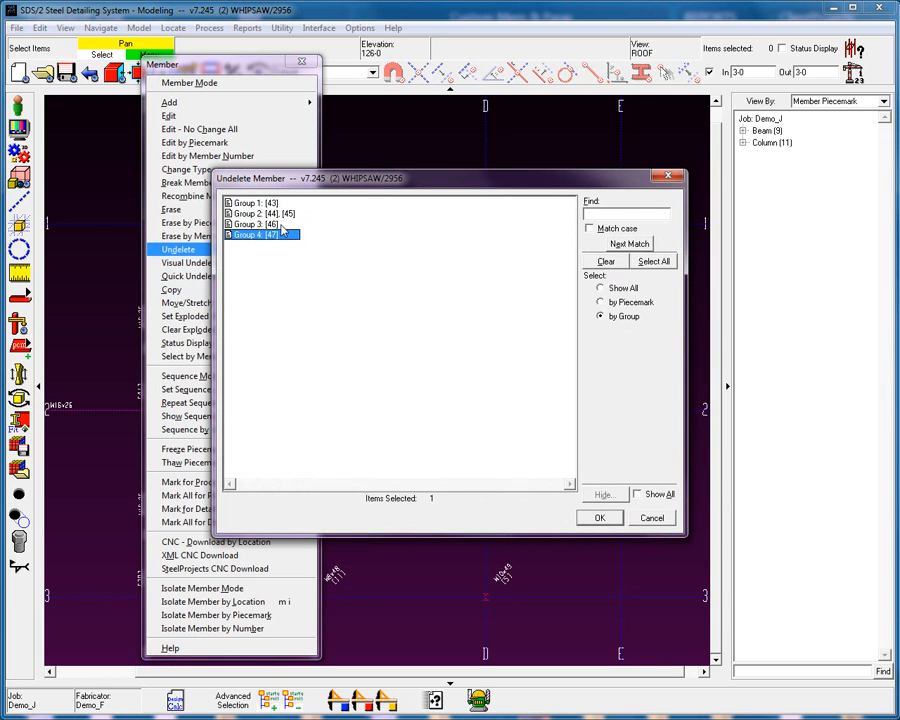
pyautogui.click(651, 518)
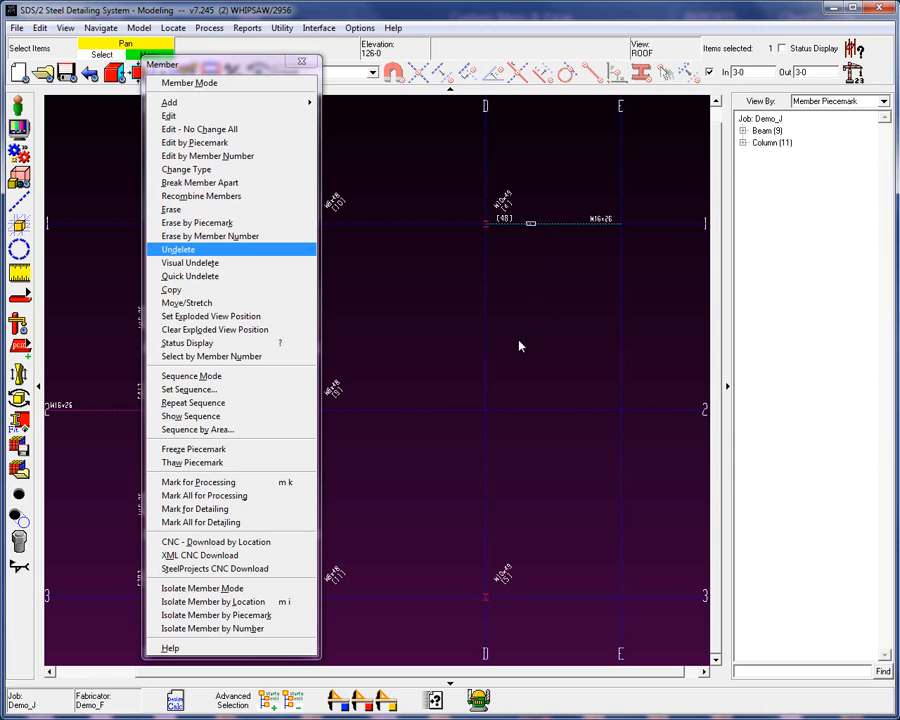
# - Delete the restored W16x26 beam on grid line 1 between D and E
pyautogui.press('Delete')
pyautogui.press('Return')
pyautogui.click(452, 255)
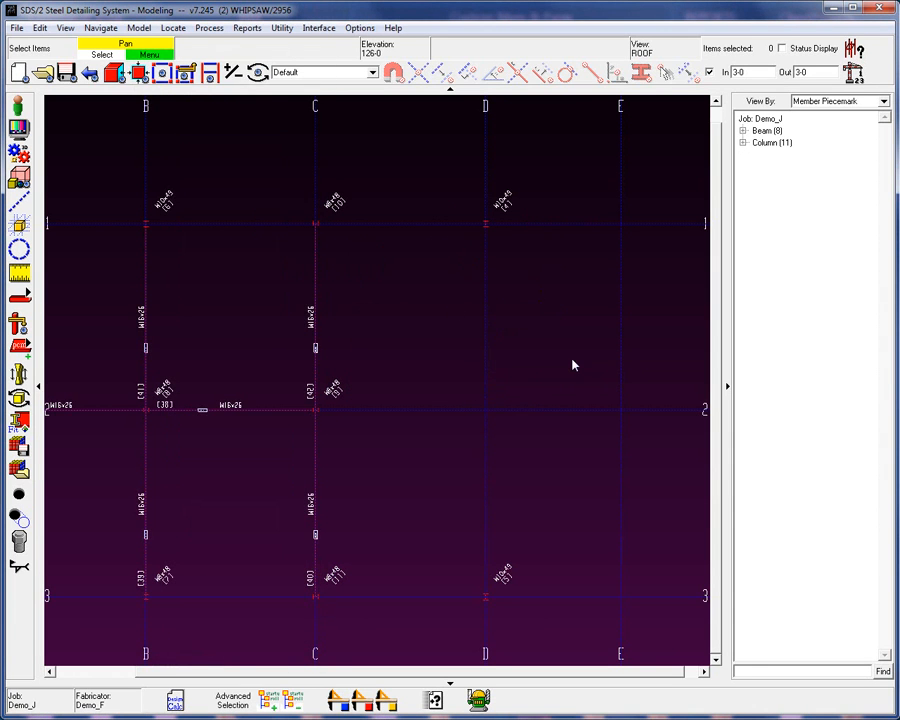
# - Add a joist along grid line 3 from the column at grid A to the column at grid B
pyautogui.moveTo(203, 374); pyautogui.dragTo(520, 305, button='middle')
pyautogui.scroll(2, 424, 514)
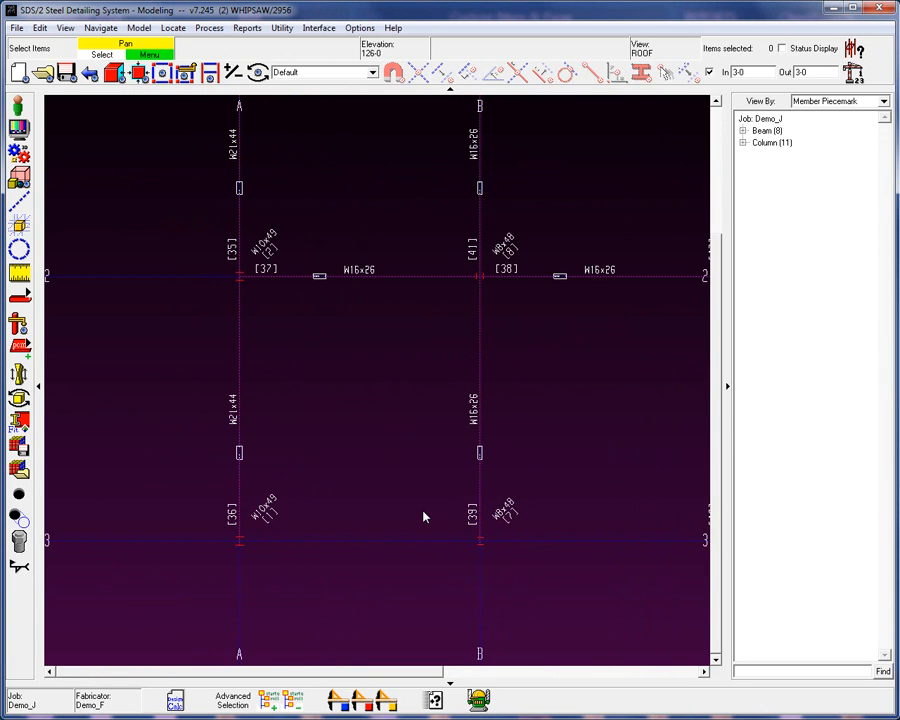
pyautogui.press('a')
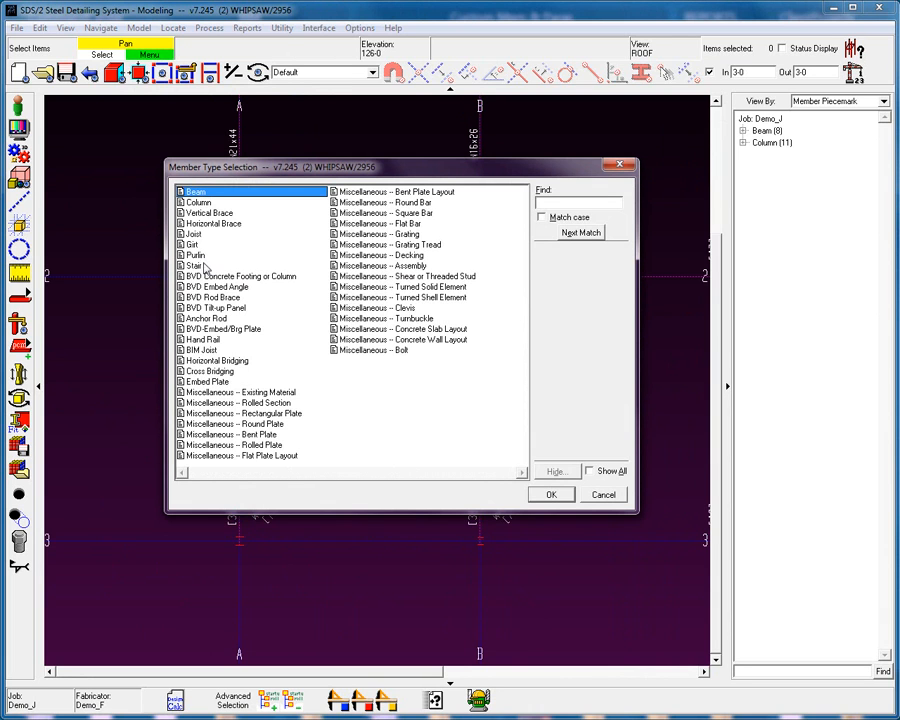
pyautogui.click(198, 234)
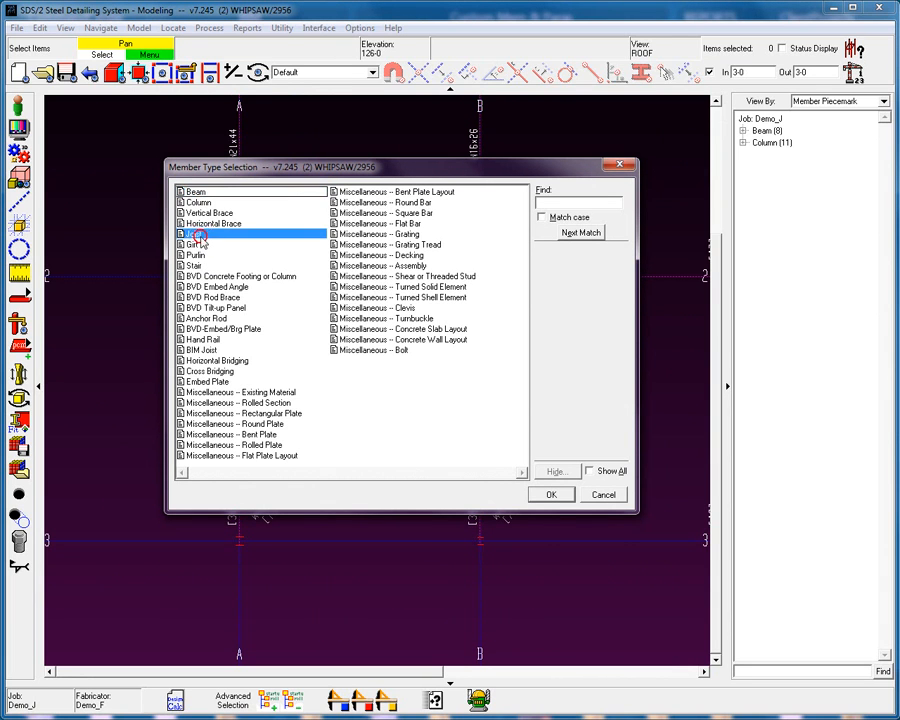
pyautogui.click(552, 496)
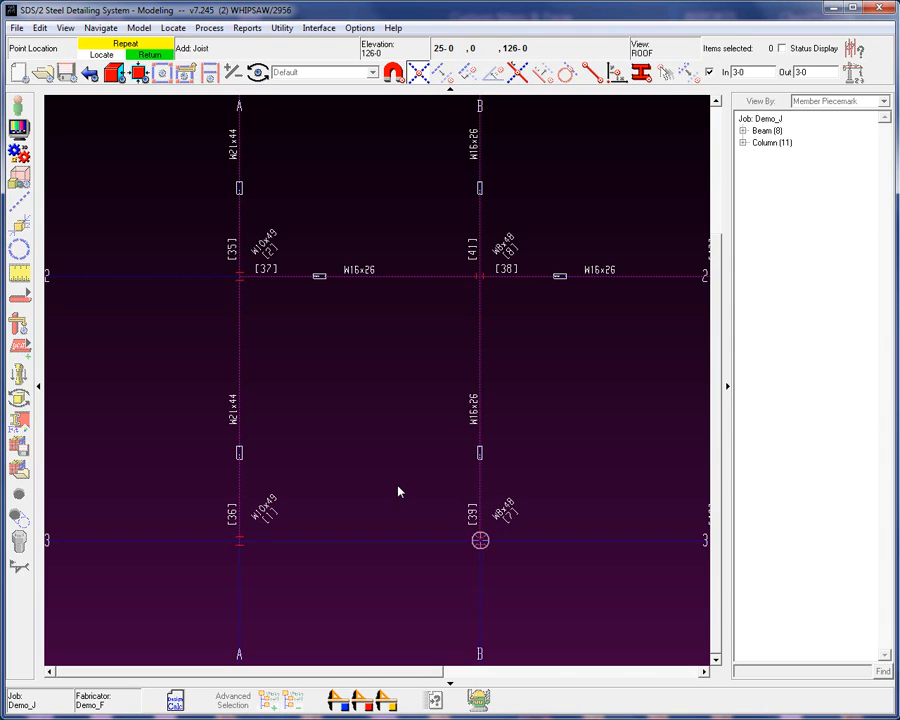
pyautogui.click(229, 568)
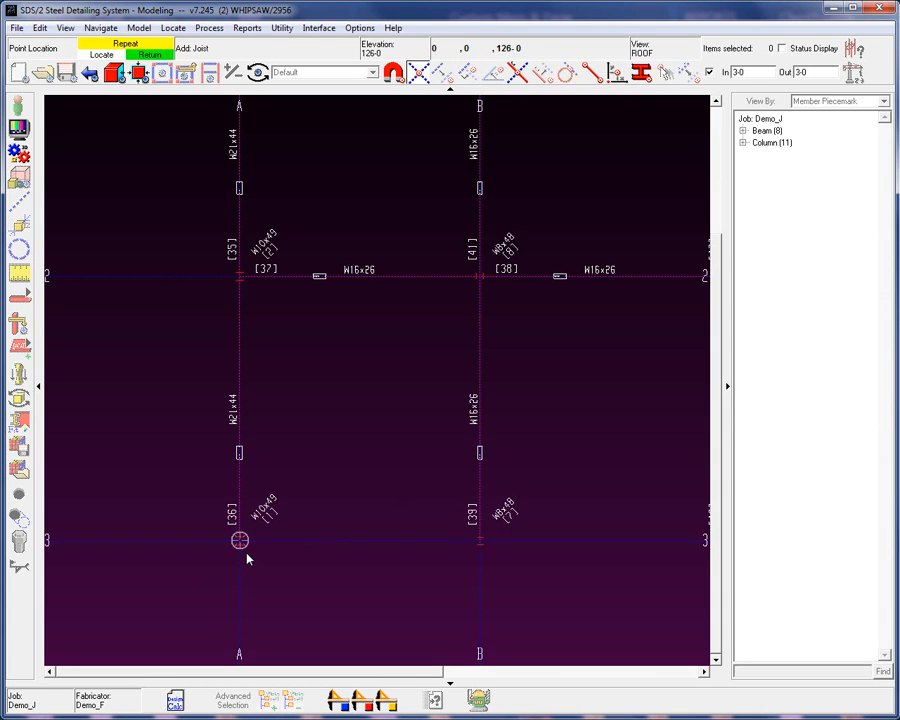
pyautogui.rightClick(262, 560)
pyautogui.click(466, 557)
pyautogui.rightClick(462, 556)
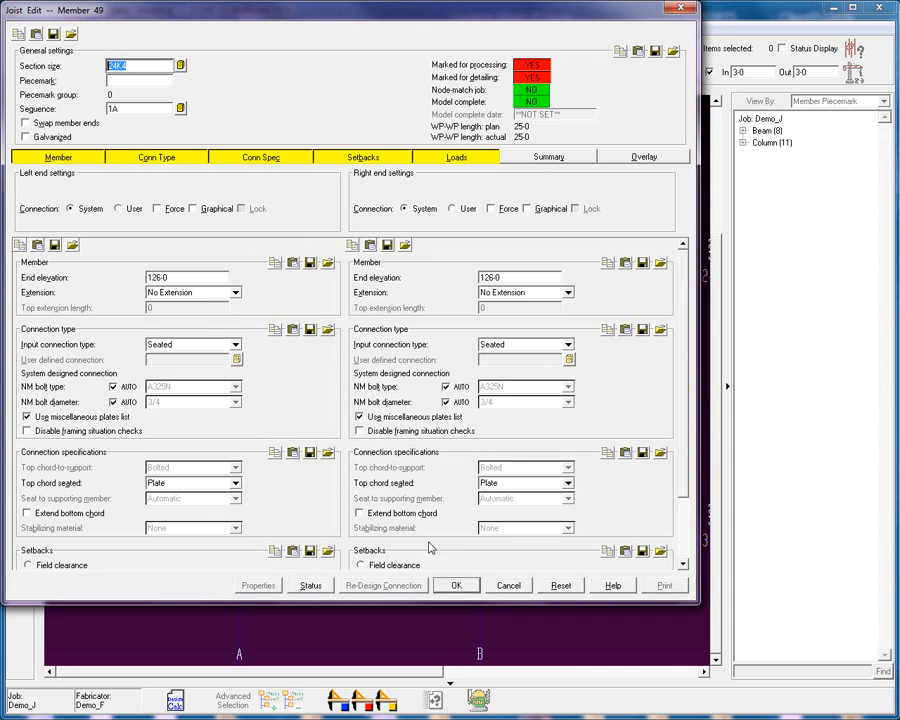
# - Set the joist's input connection type to Plain end at both ends
pyautogui.click(139, 67)
pyautogui.doubleClick(139, 67)
pyautogui.click(235, 344)
pyautogui.click(185, 369)
pyautogui.click(534, 345)
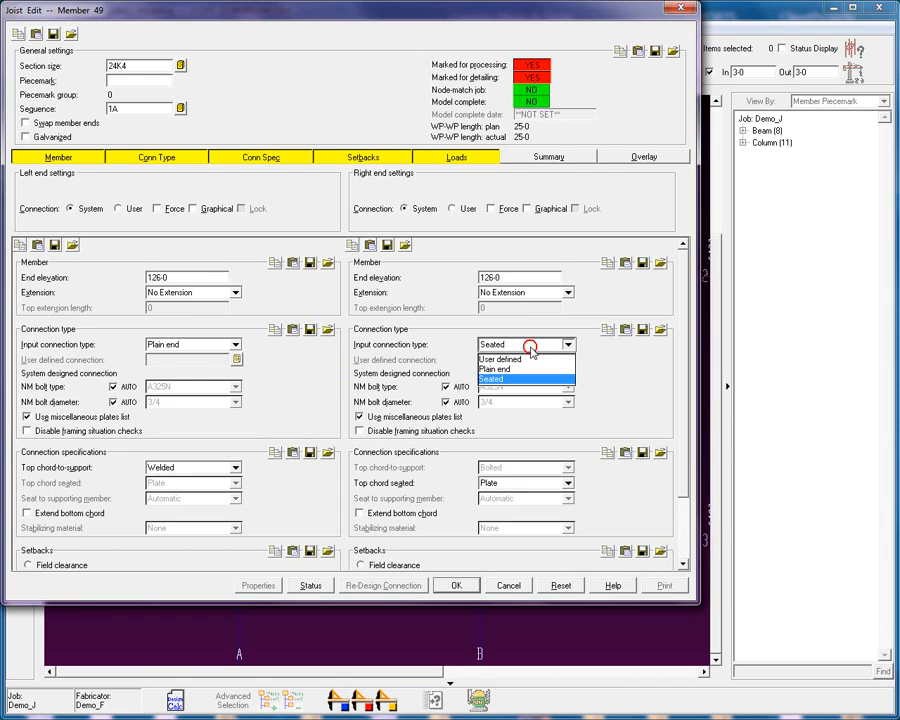
pyautogui.click(520, 370)
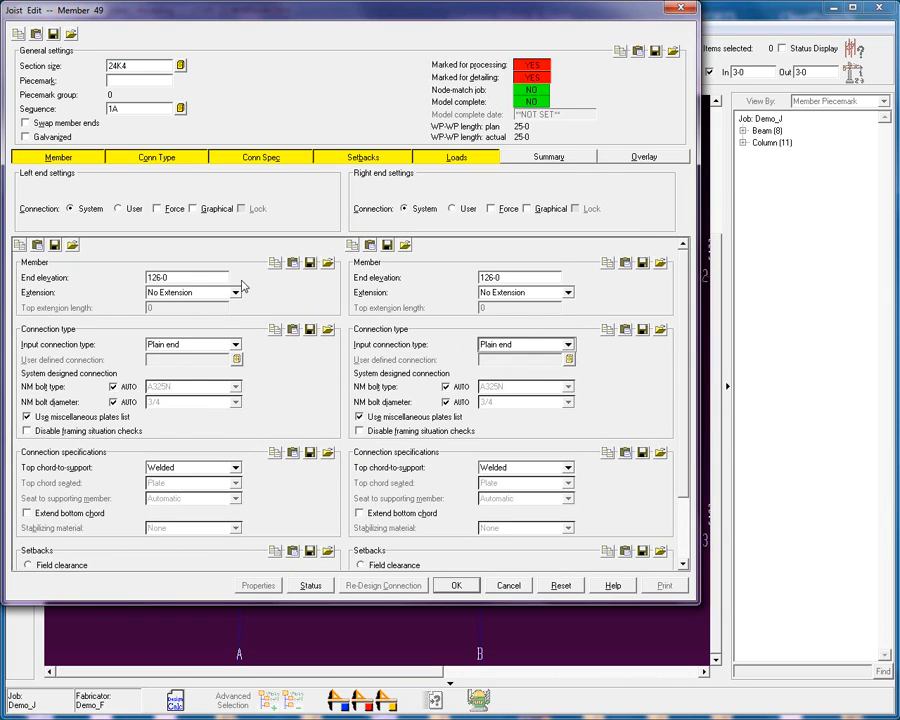
# - Set the joist's top chord-to-support connection to Bolted at both ends
pyautogui.click(255, 164)
pyautogui.click(254, 164)
pyautogui.click(235, 467)
pyautogui.click(203, 492)
pyautogui.click(567, 467)
pyautogui.click(545, 492)
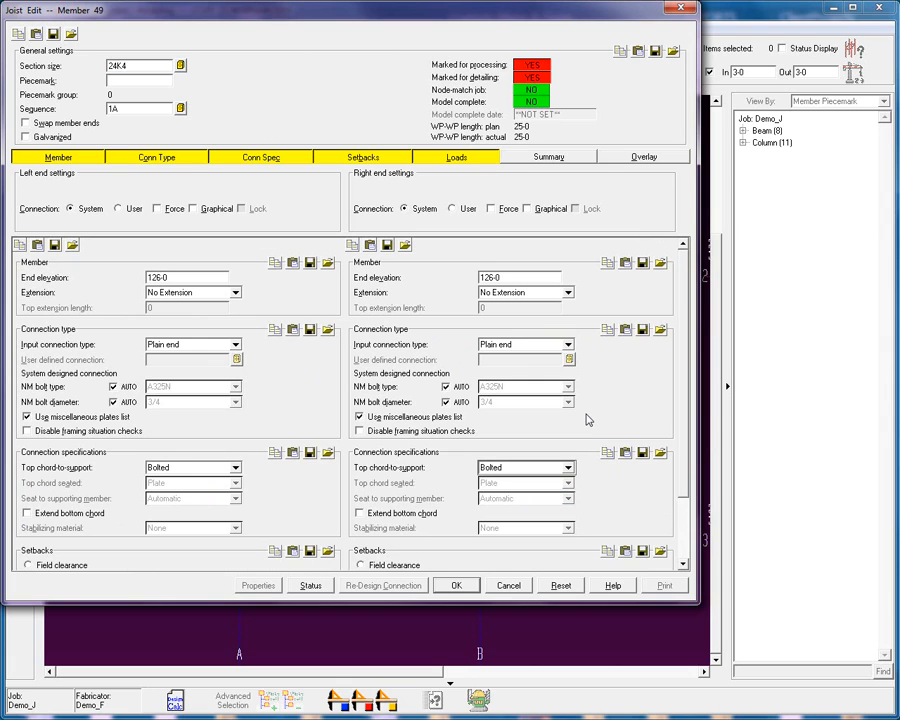
# - Set the joist's input connection type to Seated at both ends
pyautogui.click(235, 344)
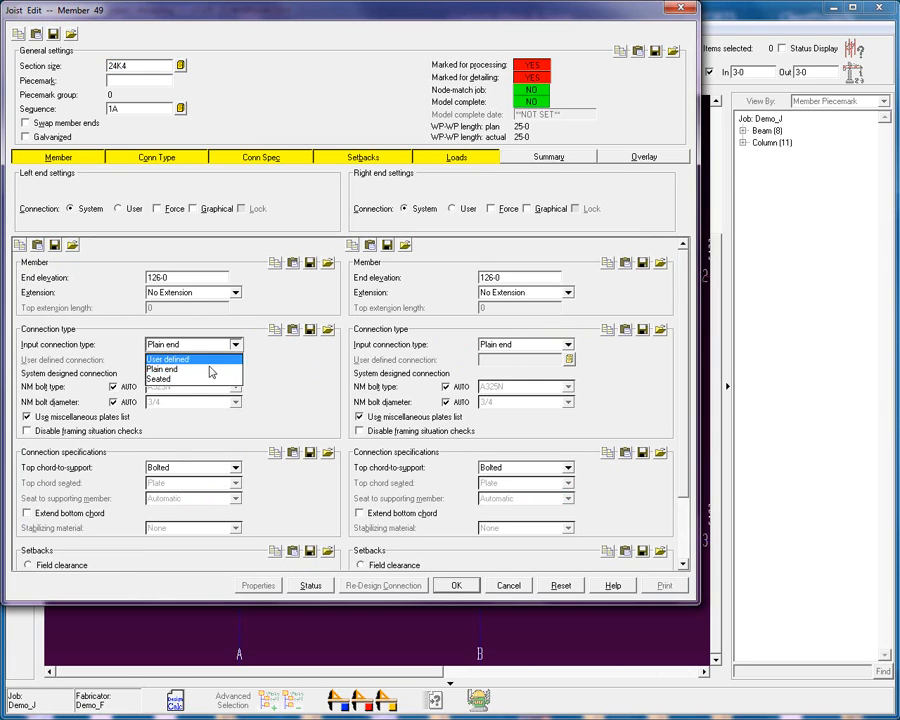
pyautogui.click(187, 379)
pyautogui.click(518, 344)
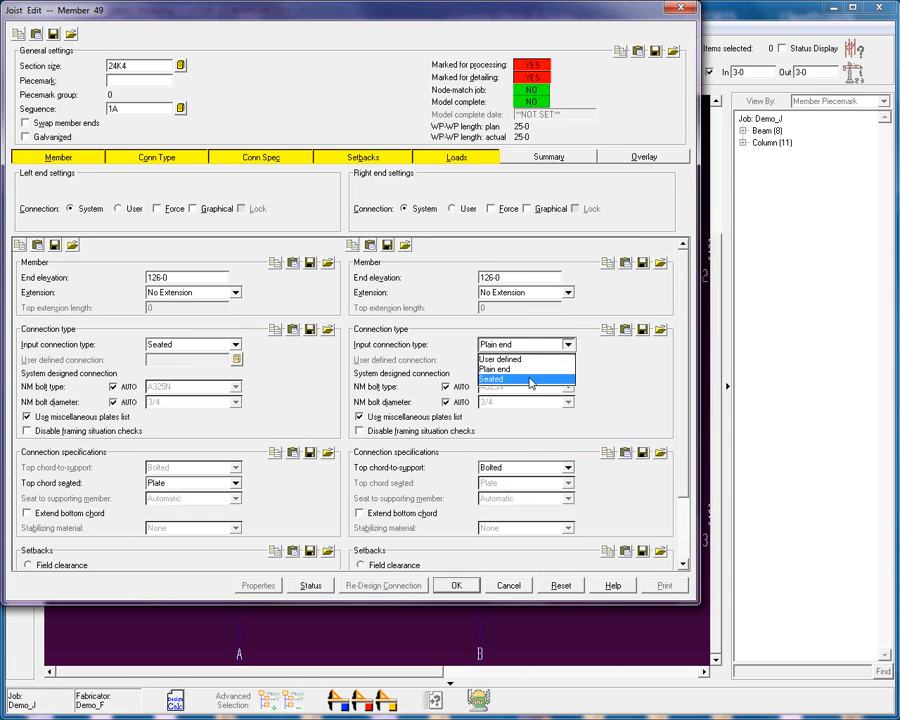
pyautogui.click(528, 379)
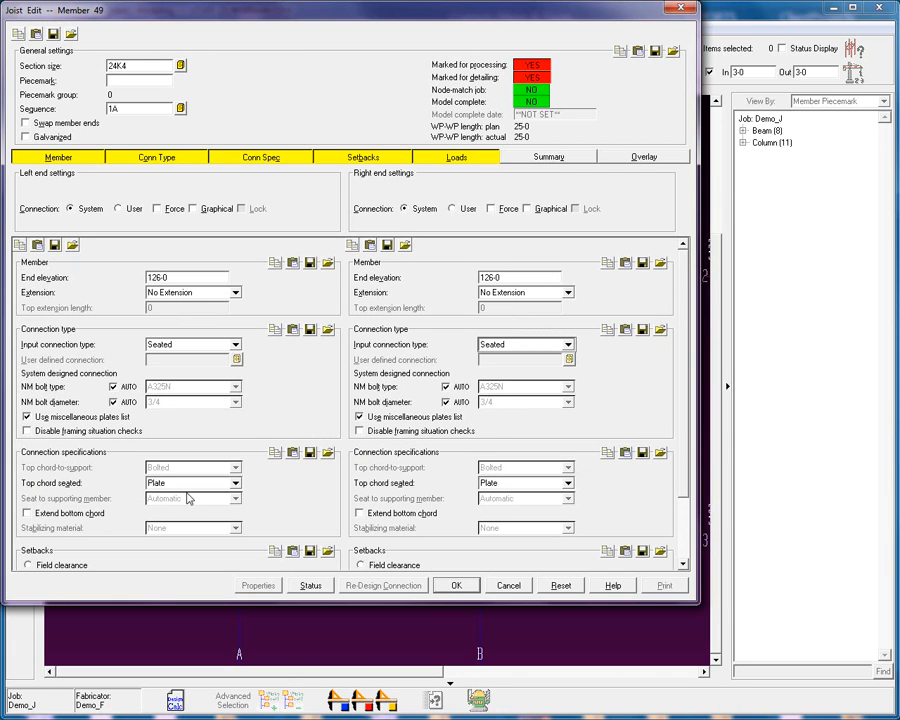
# - Give the joist's left end an Unstiffened L top chord seat and an extended bottom chord with Plate stabilizing material, and accept the joist
pyautogui.click(235, 483)
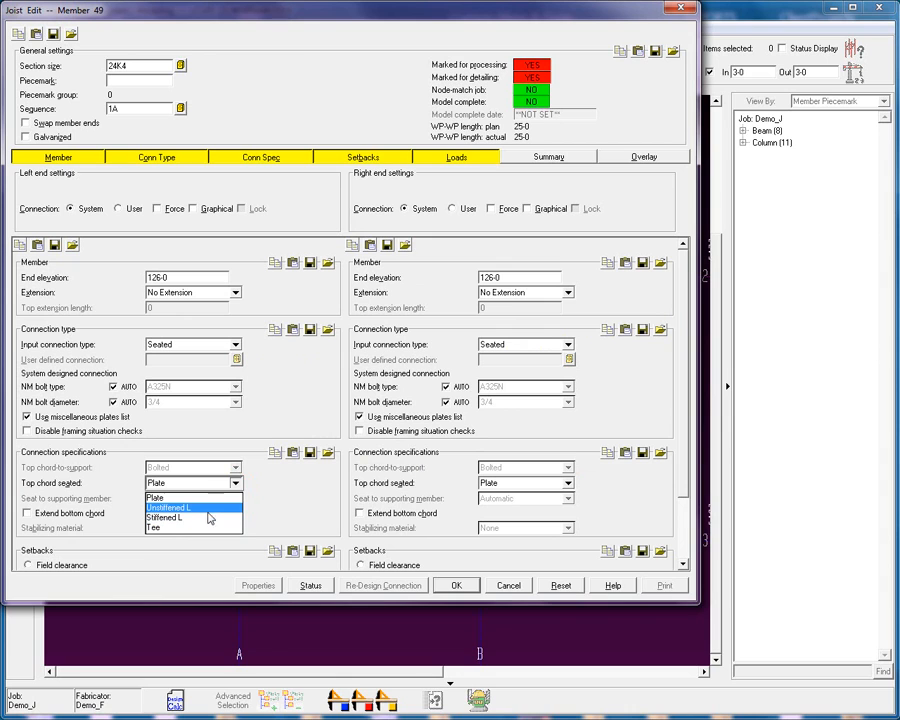
pyautogui.click(211, 508)
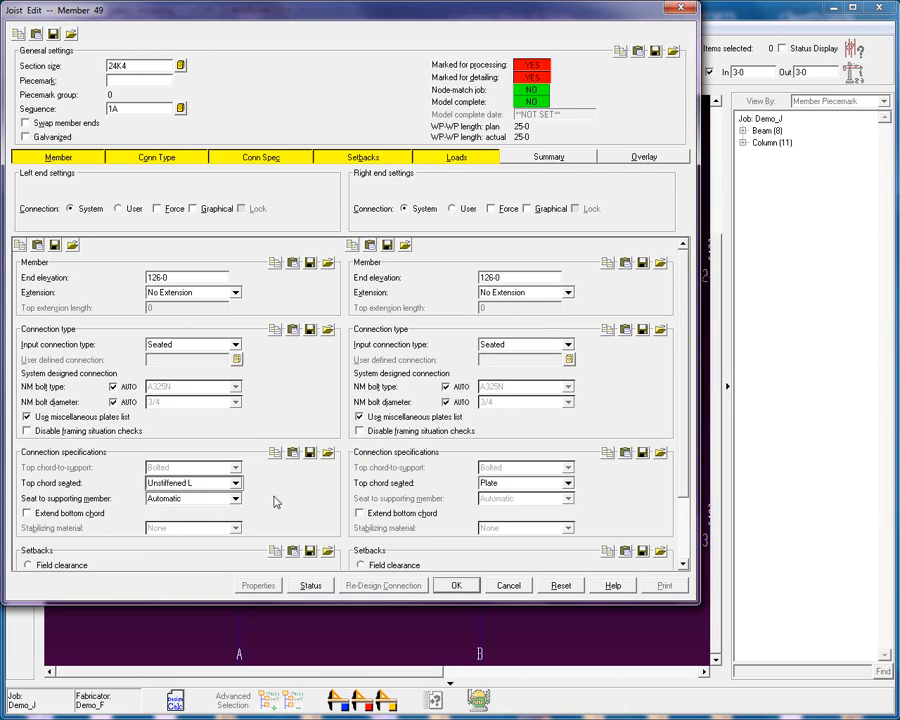
pyautogui.click(27, 513)
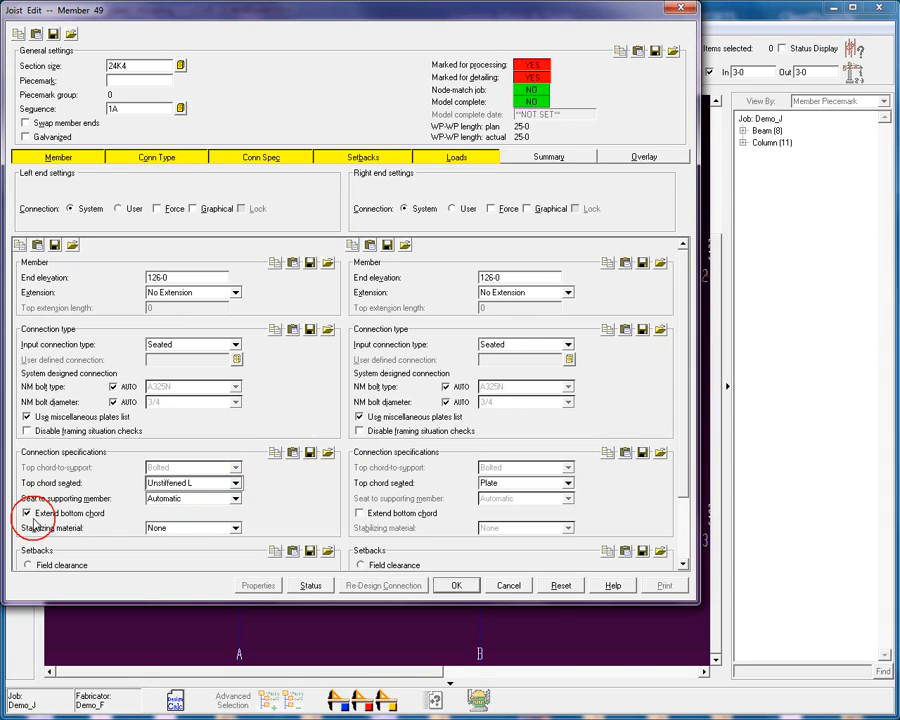
pyautogui.click(235, 528)
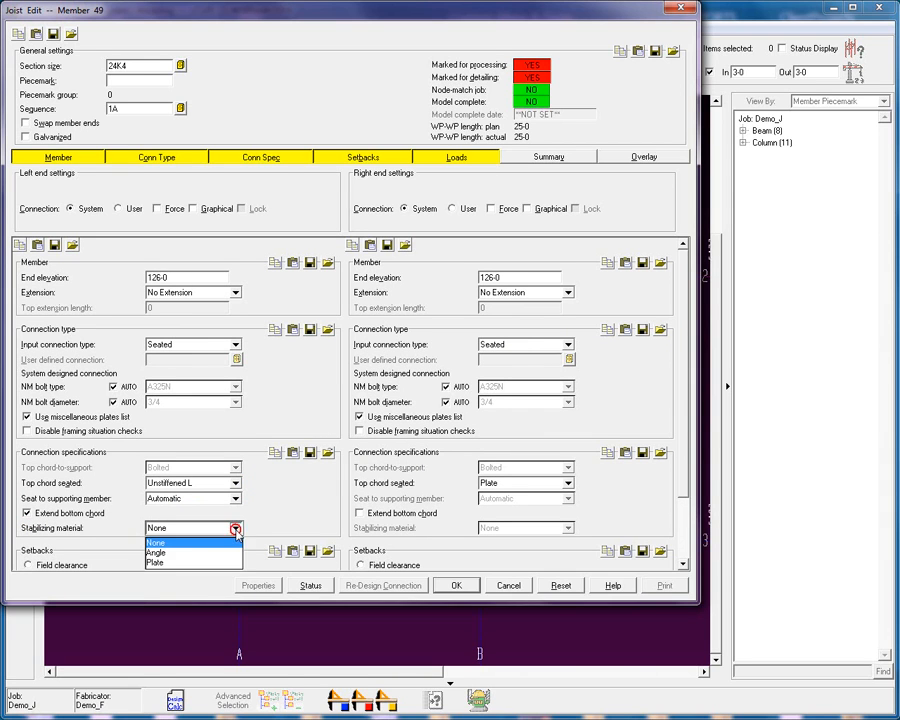
pyautogui.click(160, 562)
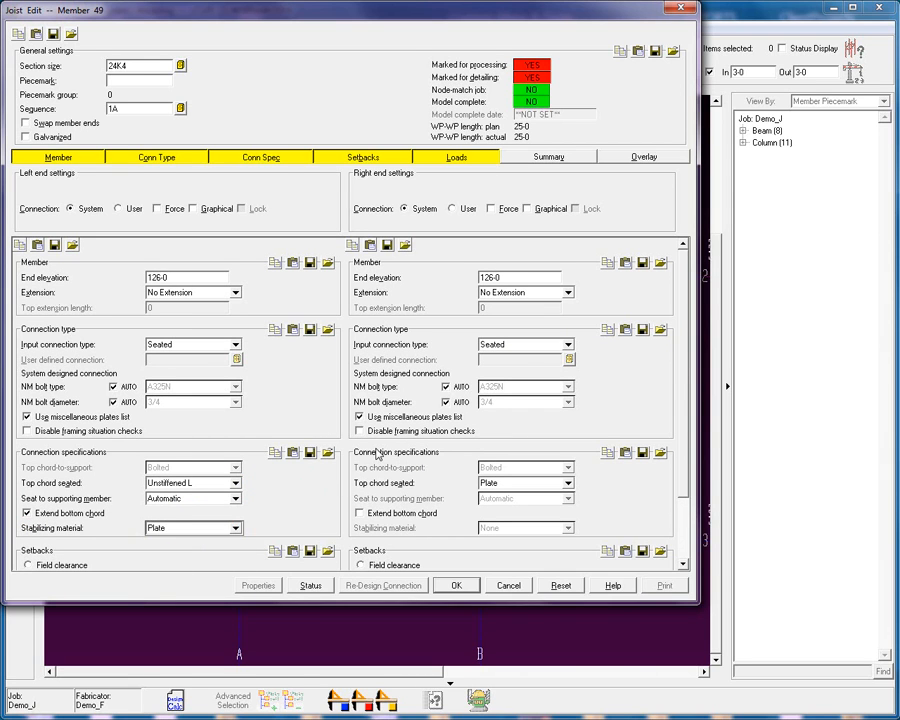
pyautogui.scroll(-2, 378, 455)
pyautogui.click(456, 585)
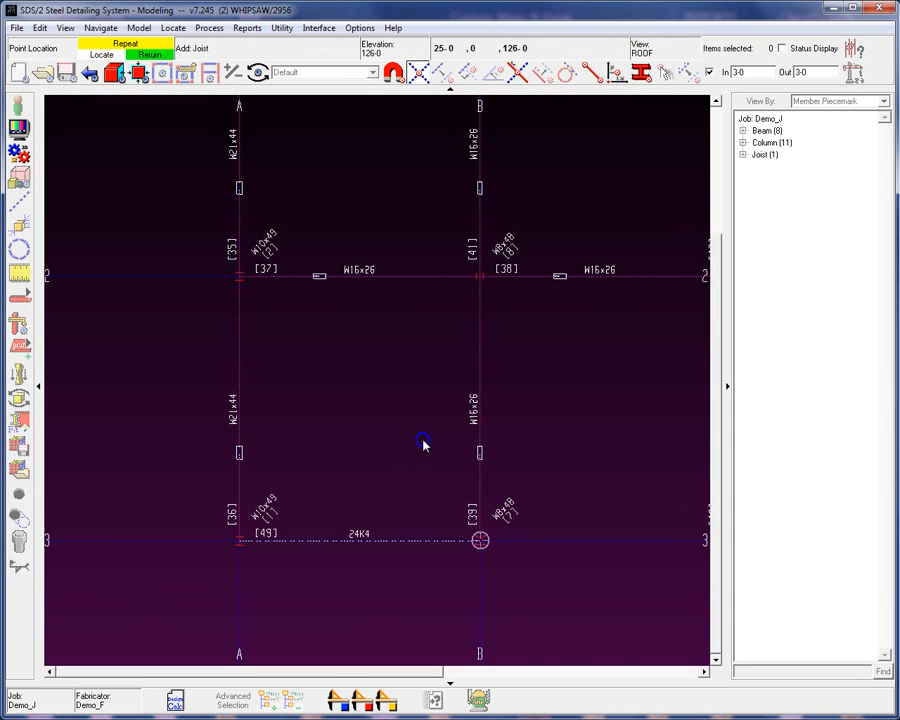
pyautogui.rightClick(423, 446)
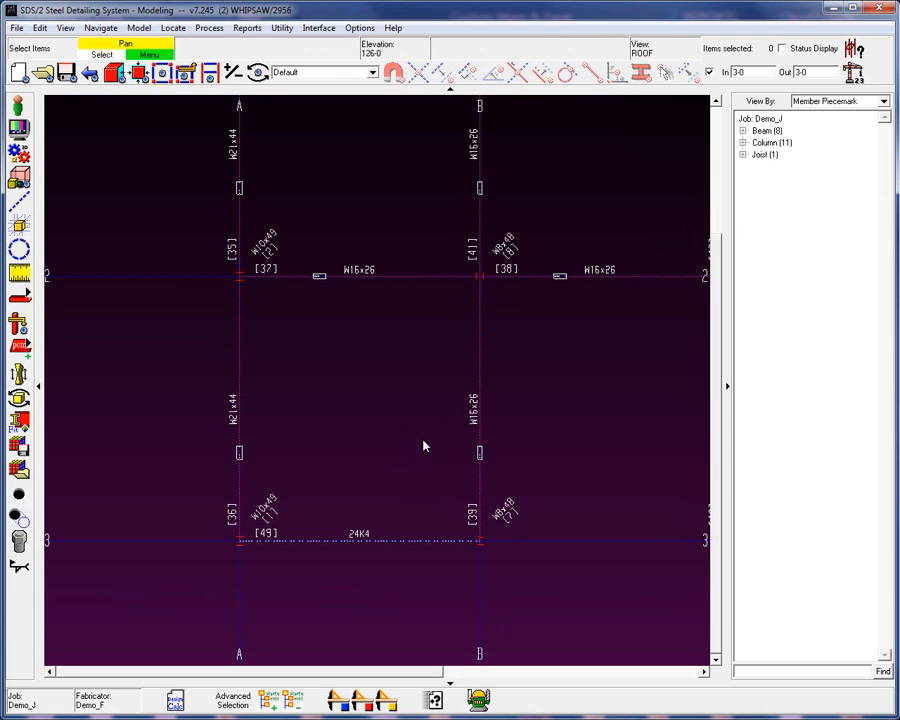